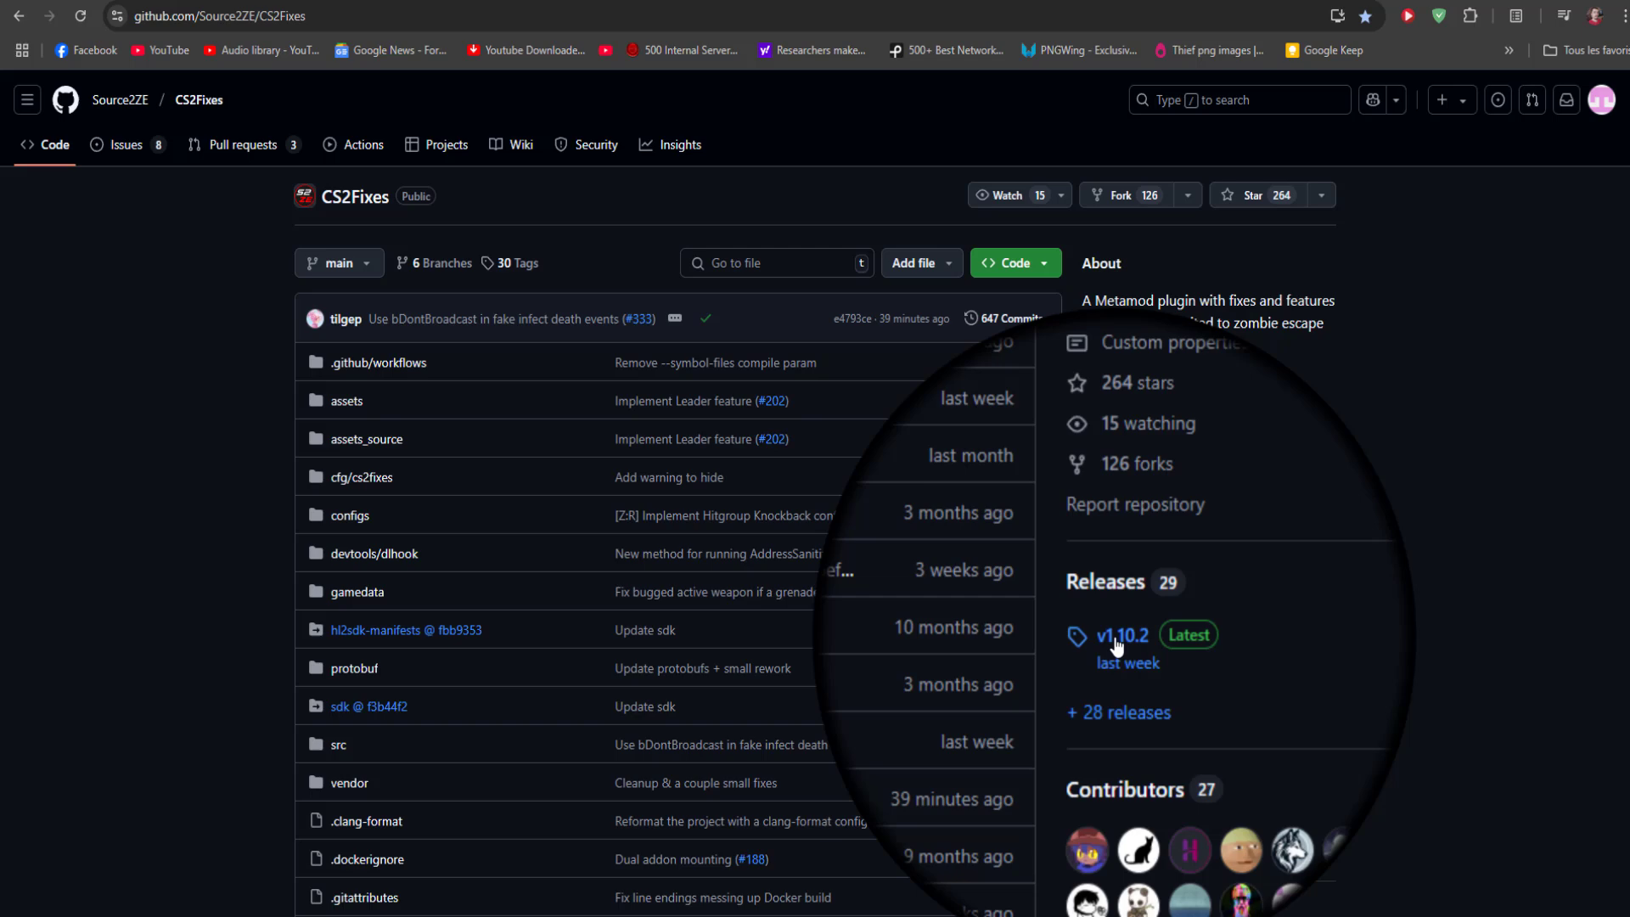
Step: Open the CS2Fixes v1.10.2 release page on GitHub for download
click(1115, 648)
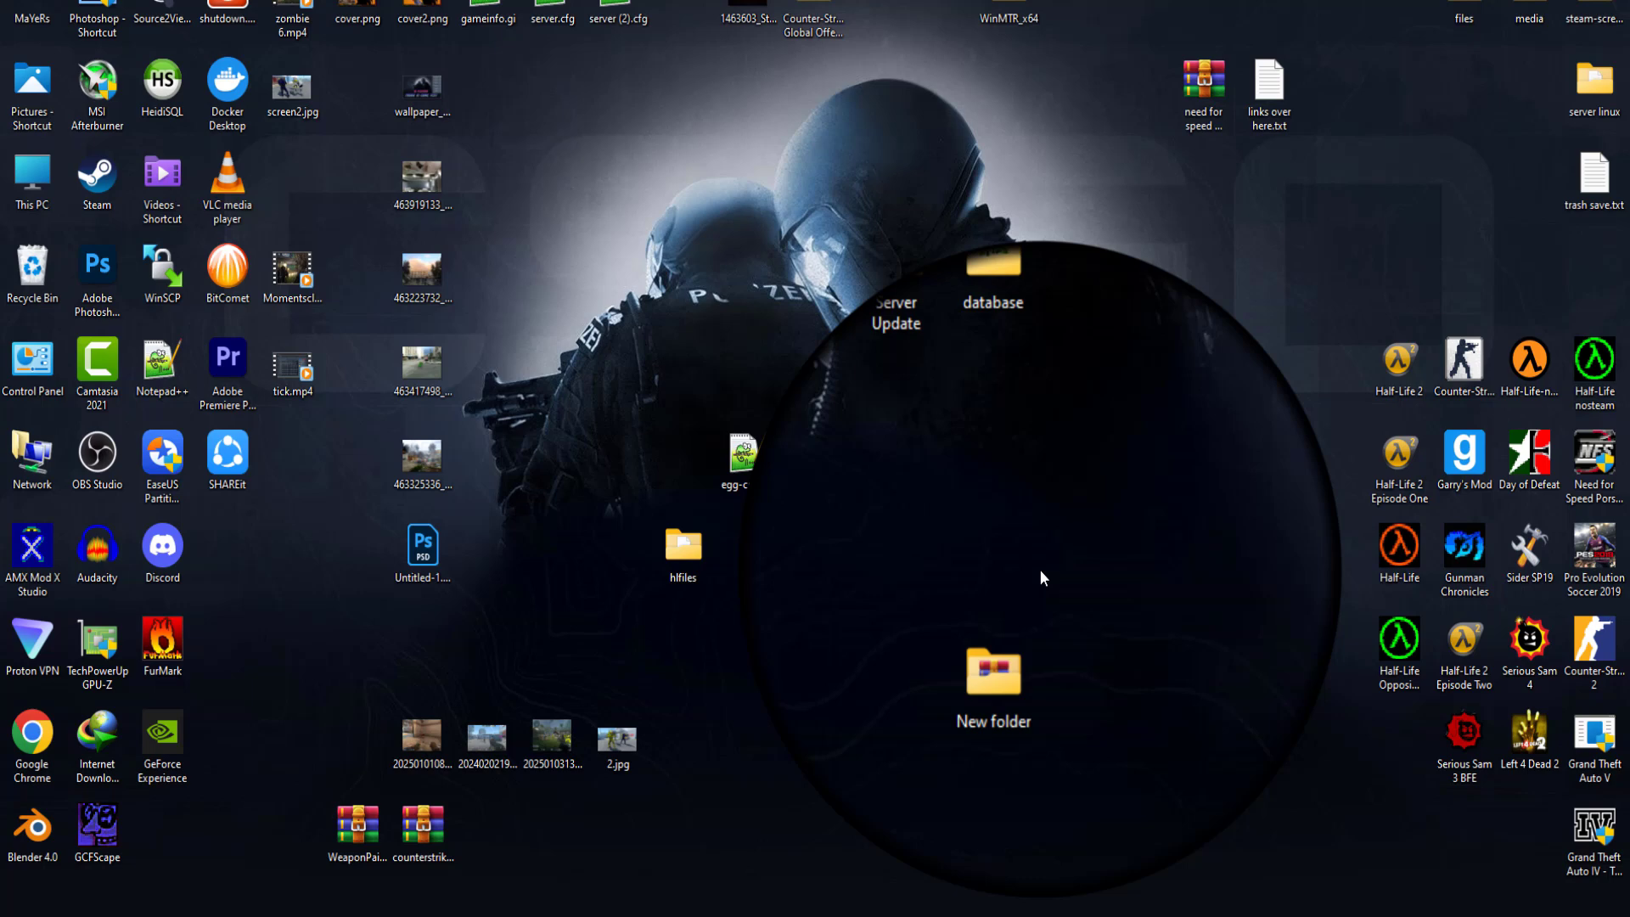
Step: In New folder, extract the mmsource archive and then its inner tar file with 7-Zip
key(Return)
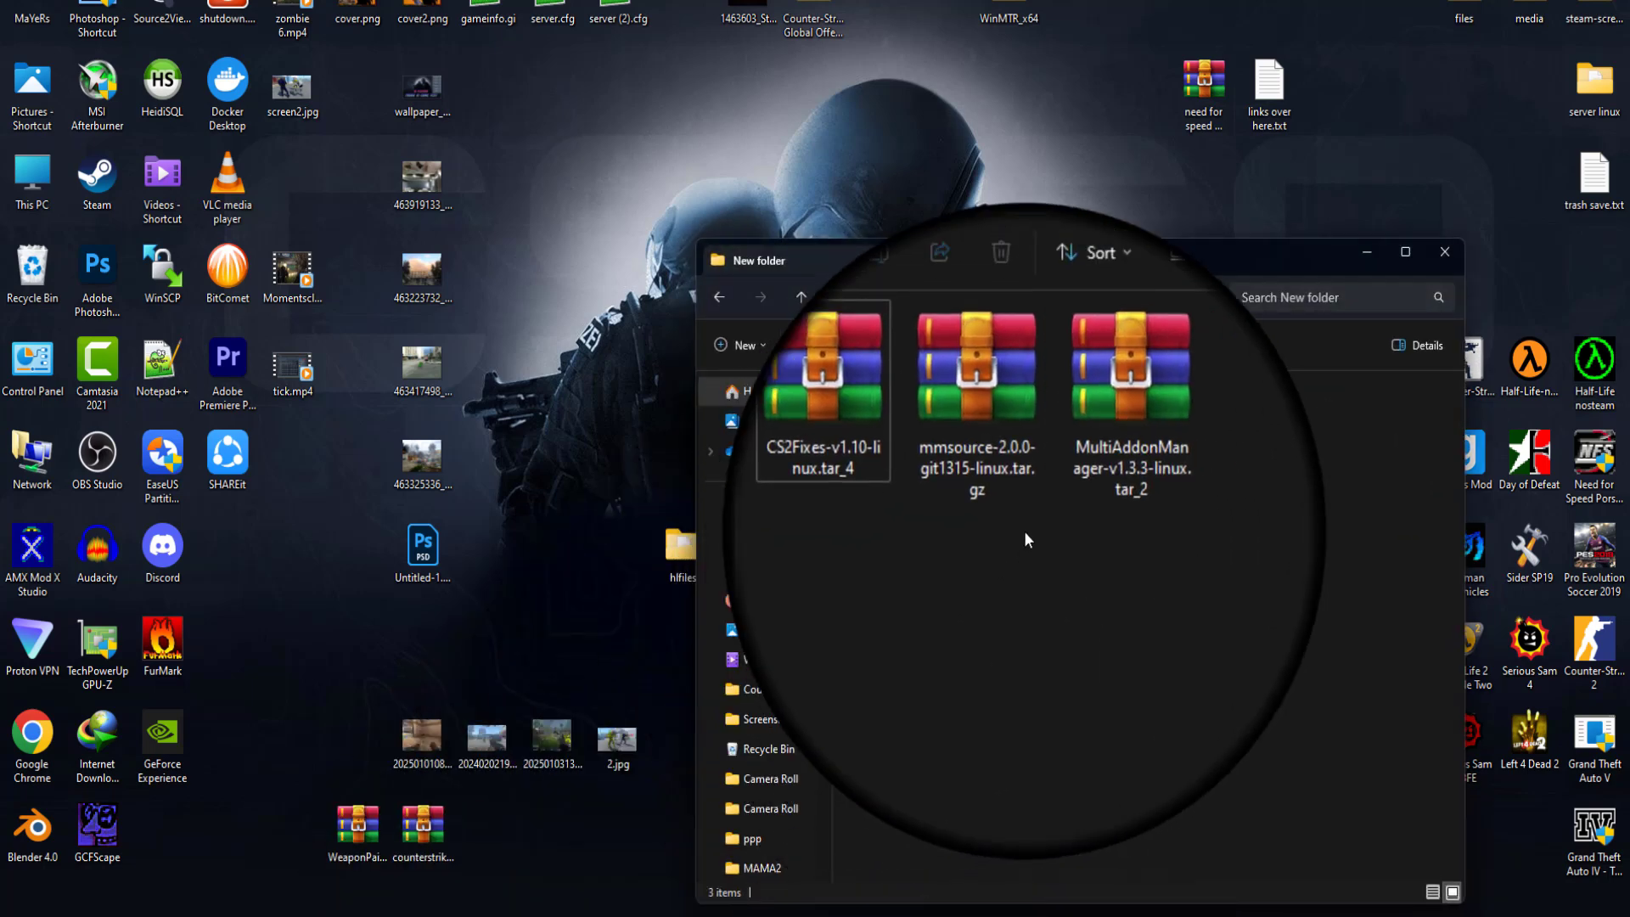
right_click(1013, 427)
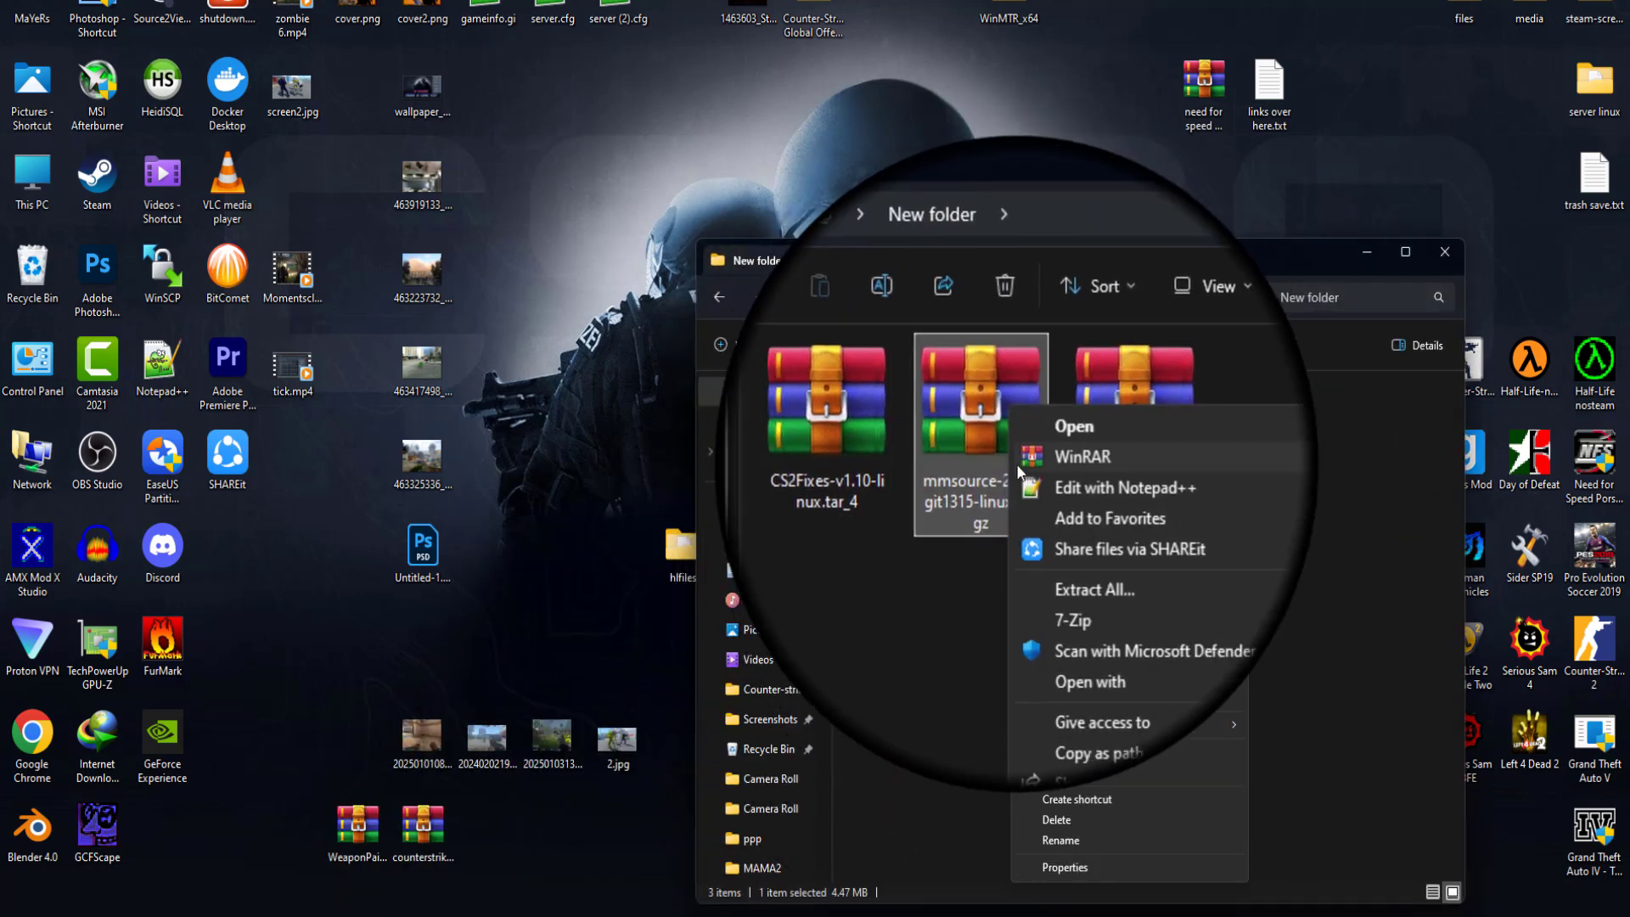
mouse_move(1073, 620)
click(1260, 634)
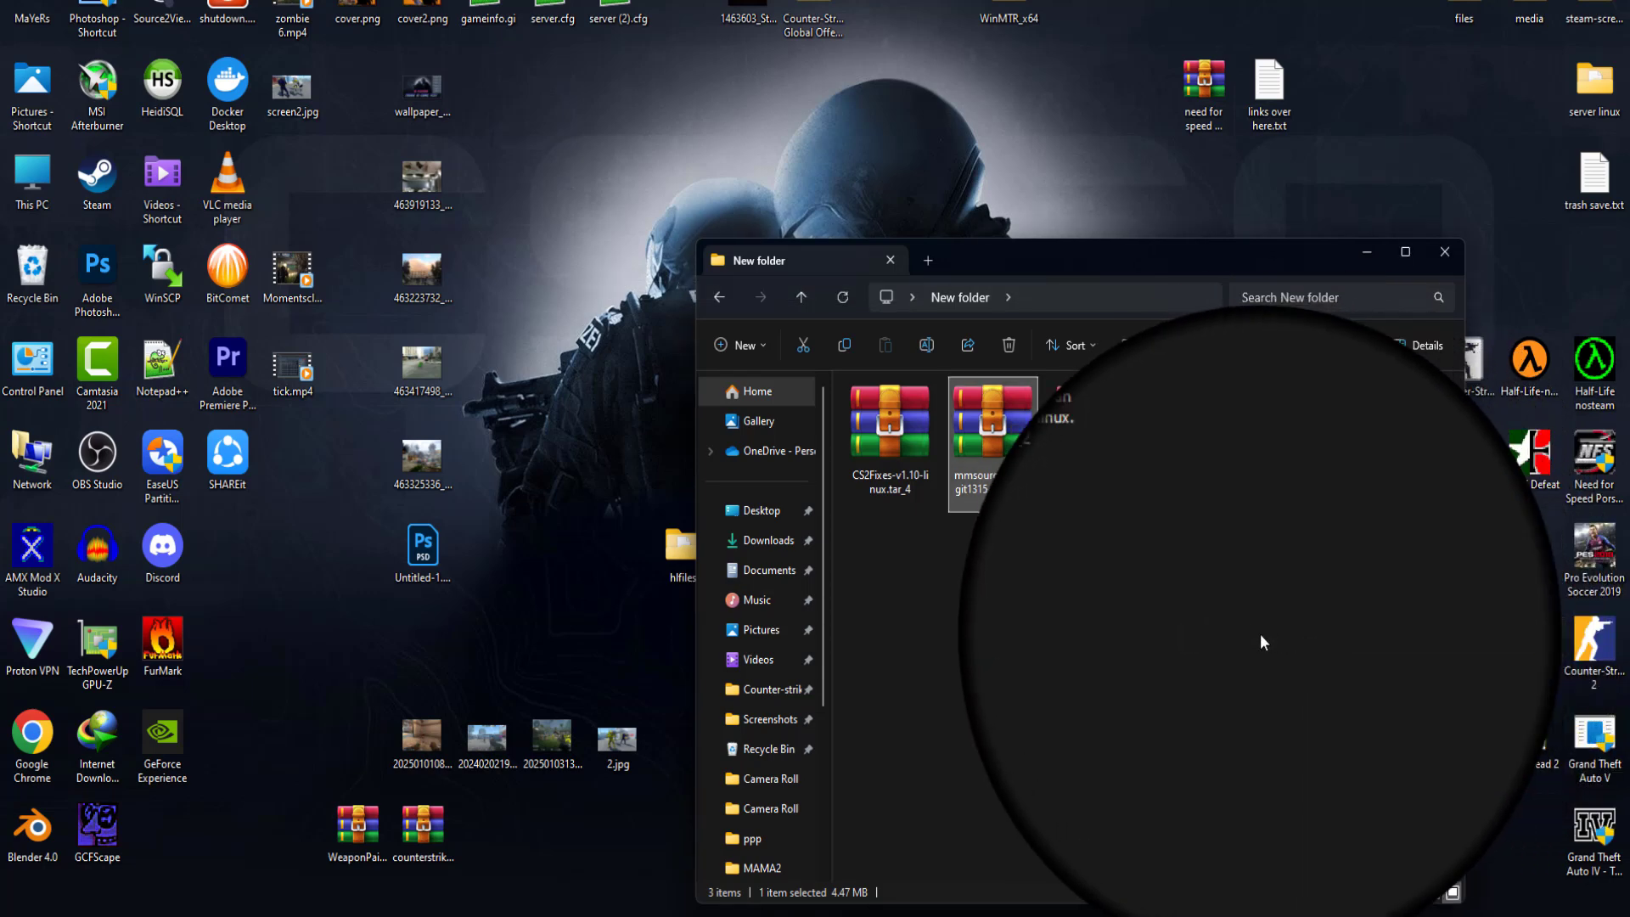
right_click(1199, 450)
click(985, 425)
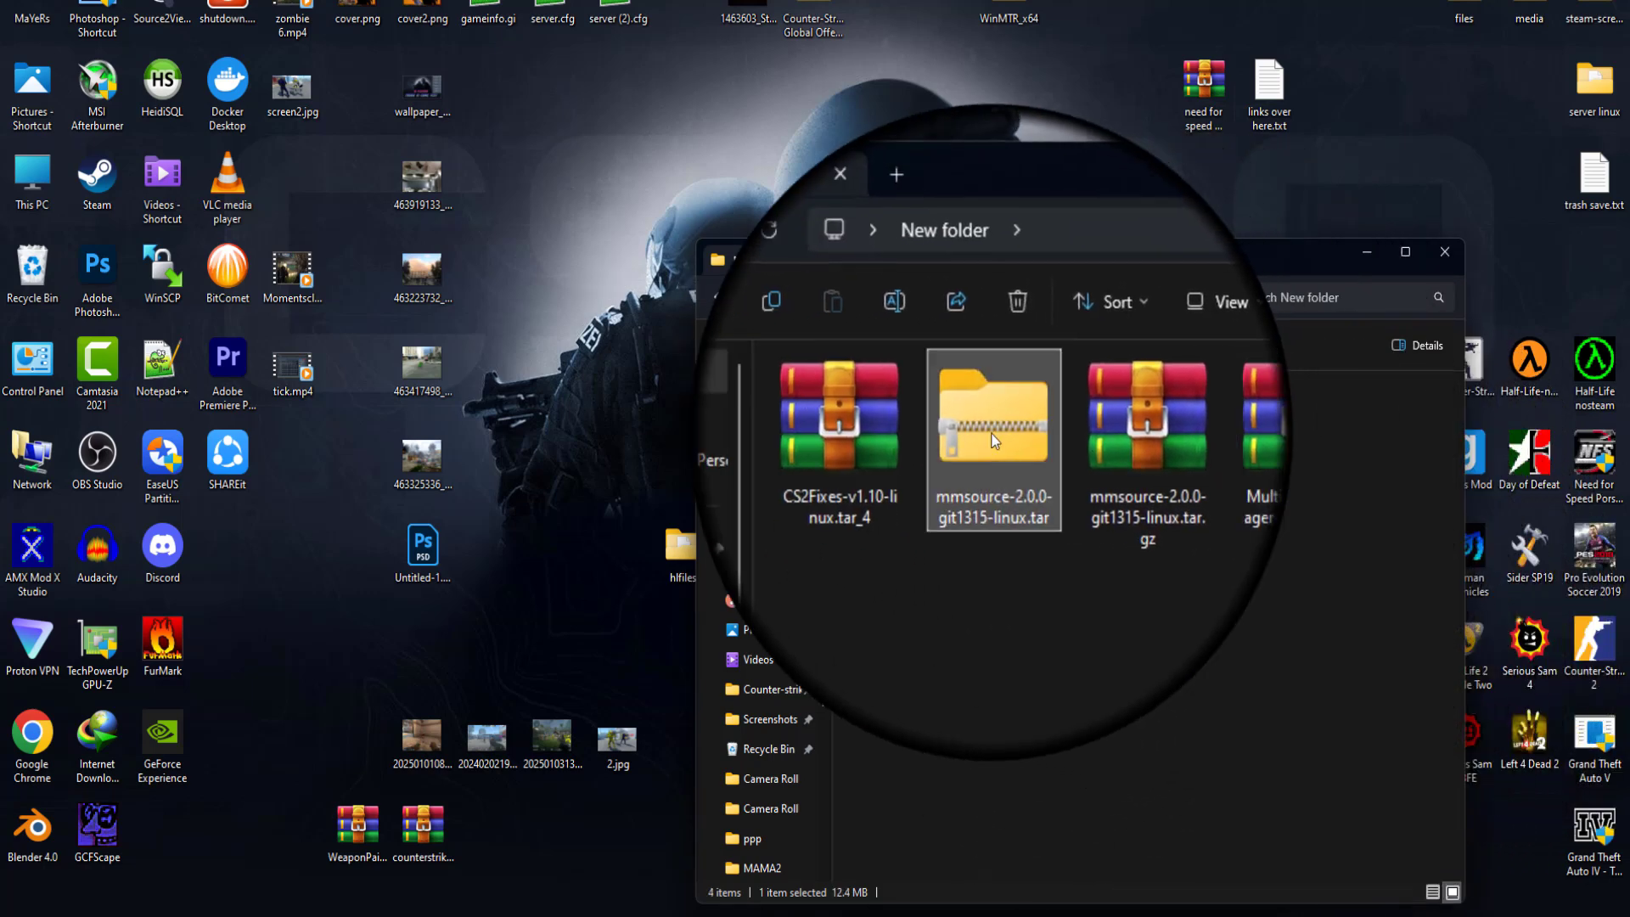
right_click(985, 425)
mouse_move(1108, 567)
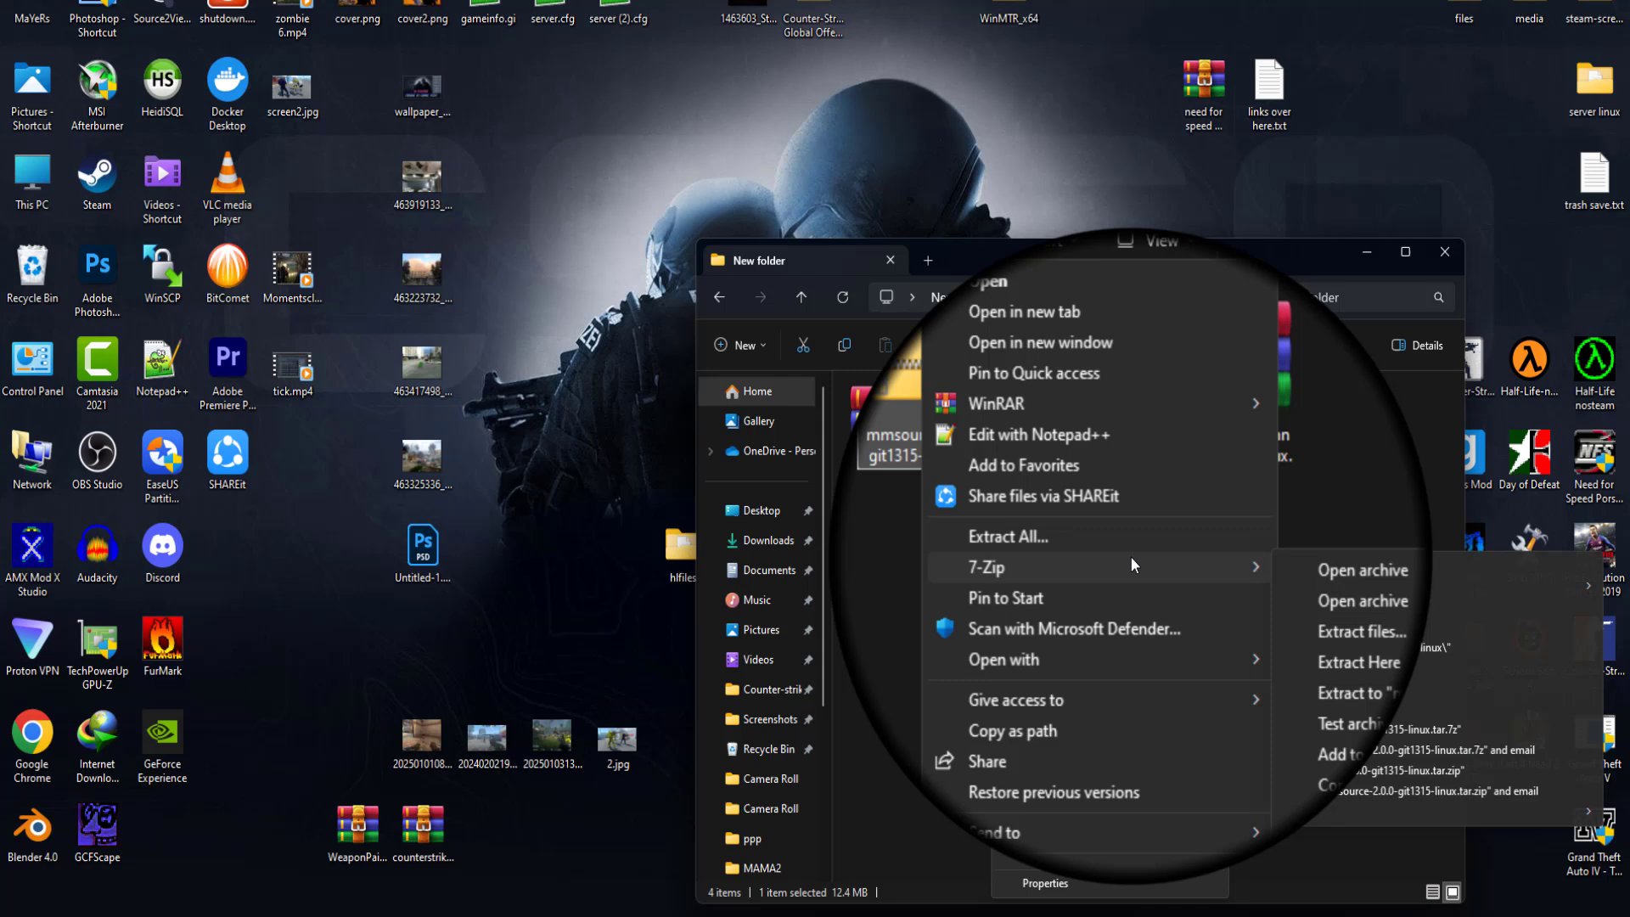
click(1289, 625)
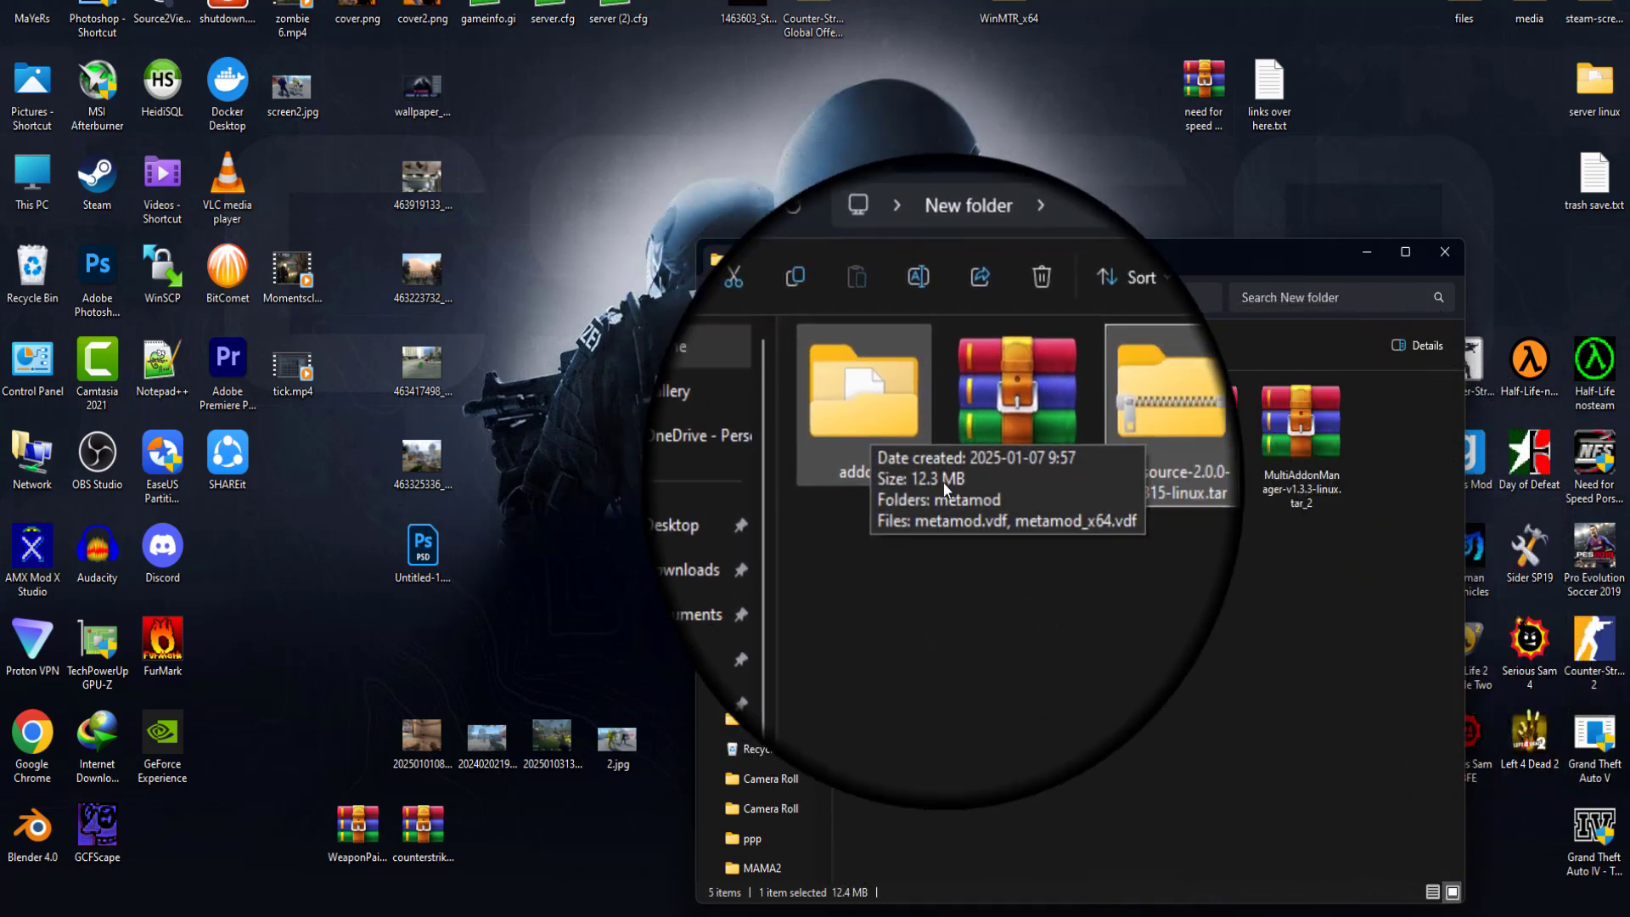
Step: Extract the CS2Fixes and MultiAddonManager archives here, then delete the four leftover archives
click(1271, 496)
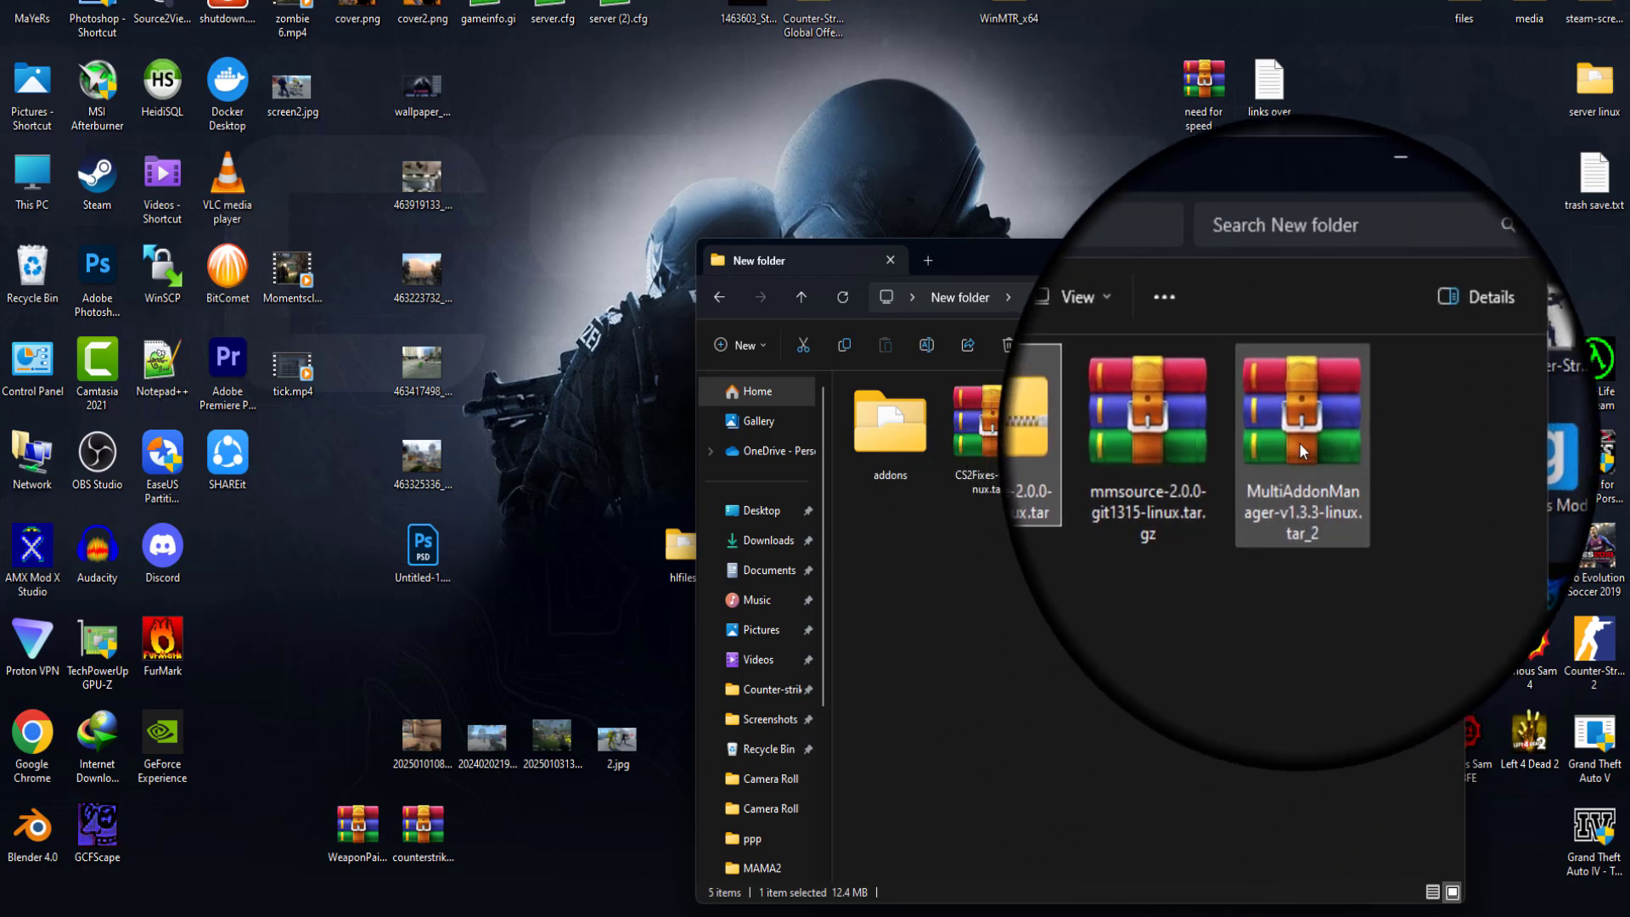
ctrl+click(1031, 450)
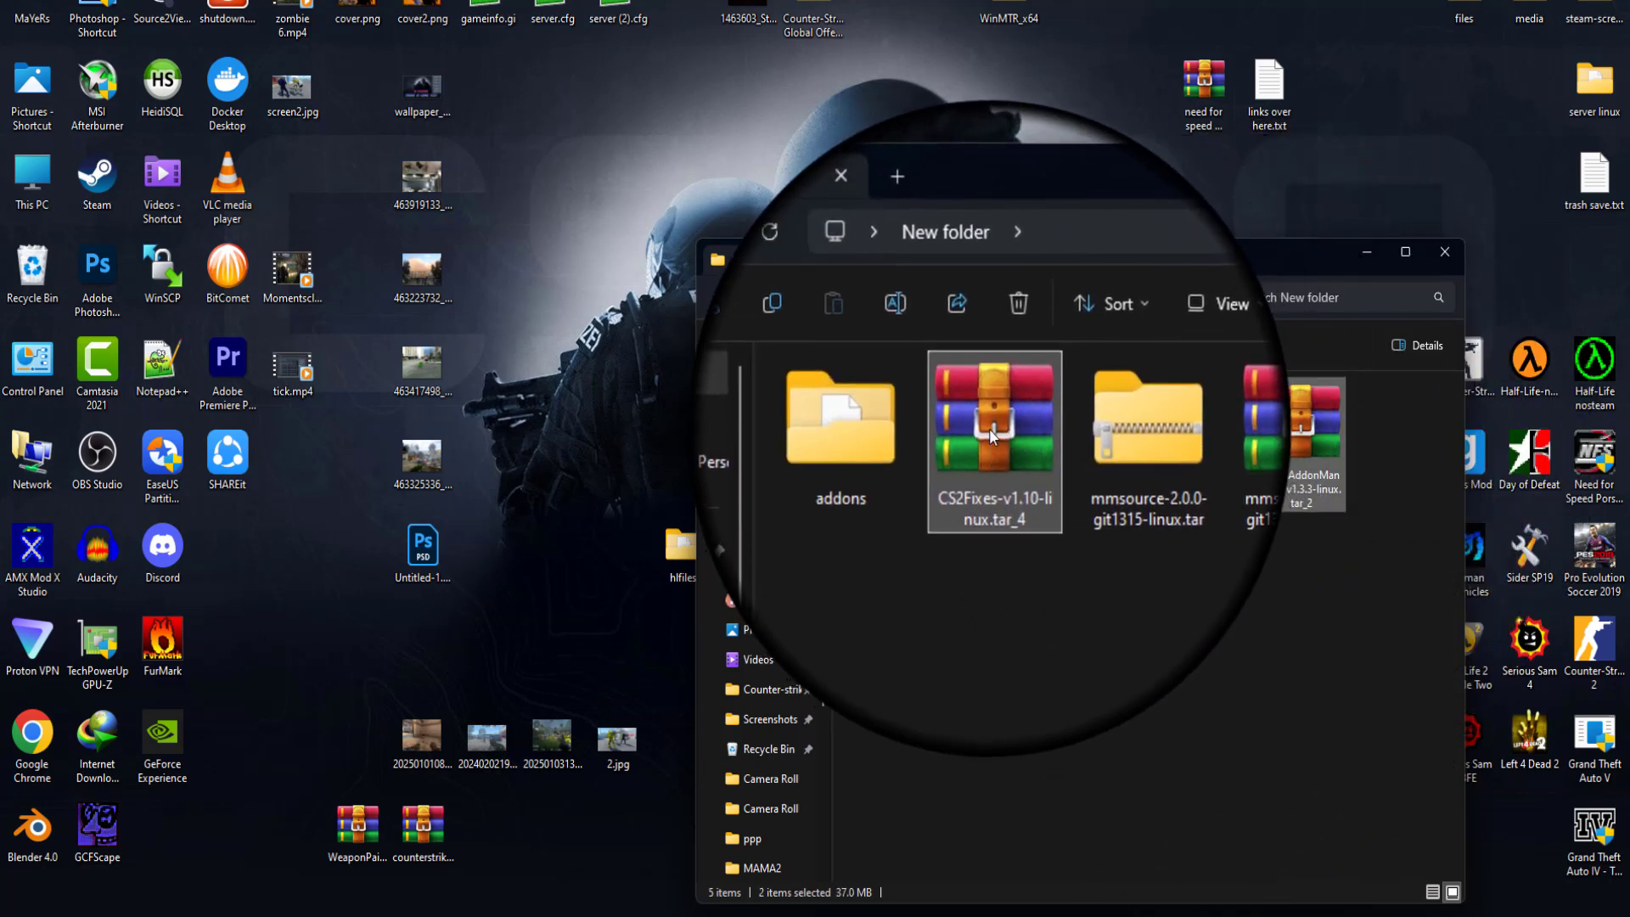
right_click(990, 430)
mouse_move(1096, 539)
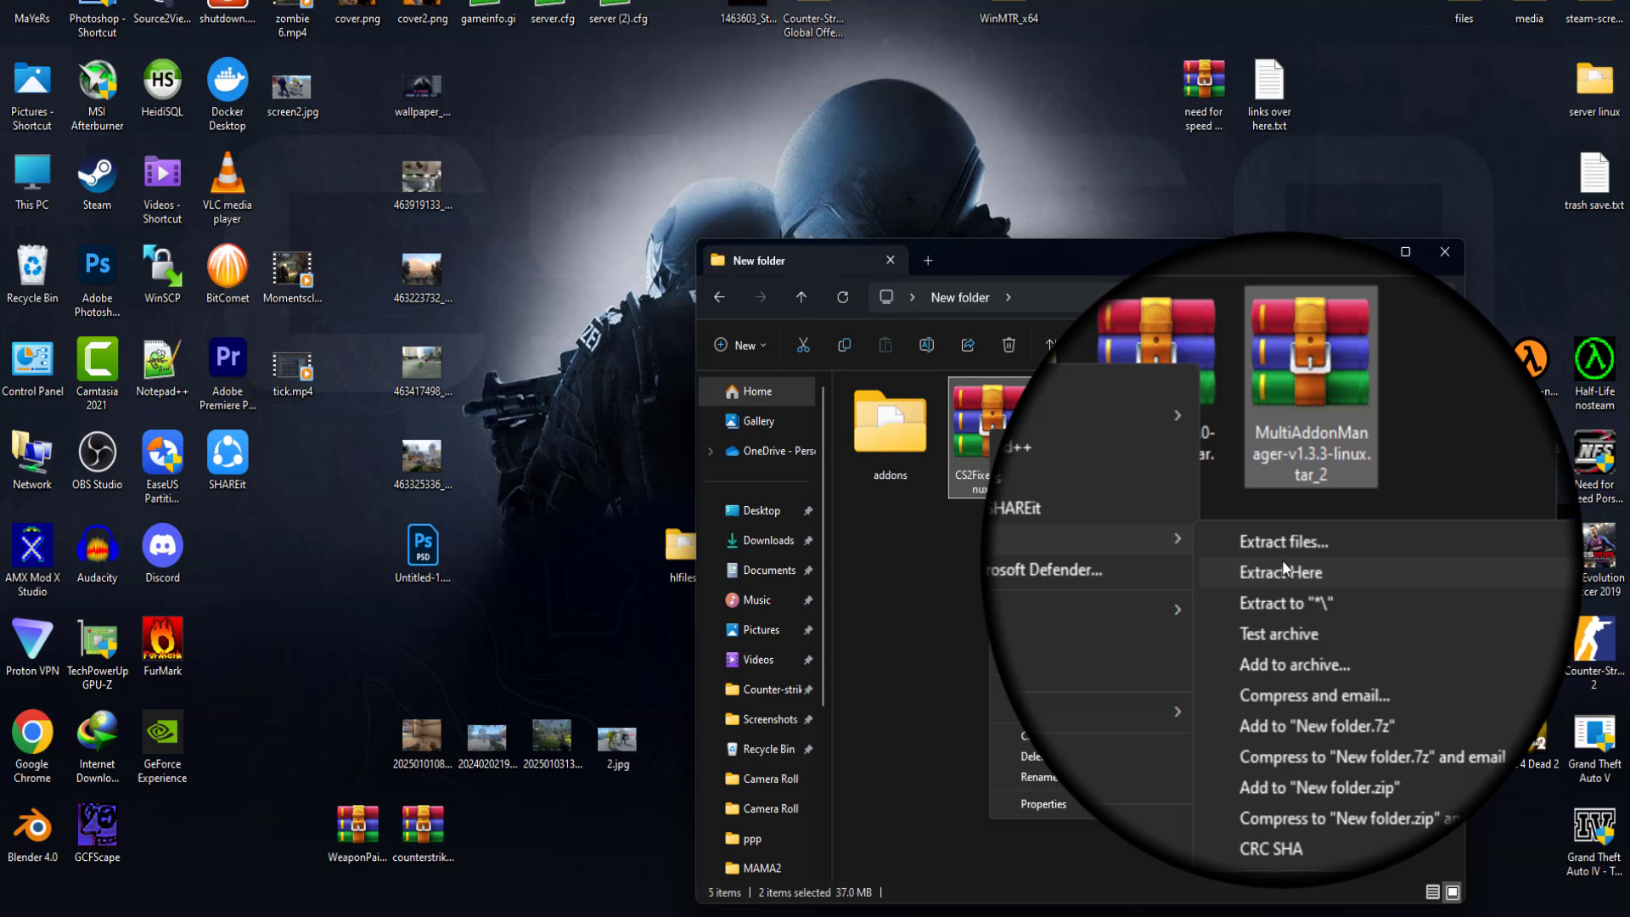
click(1291, 566)
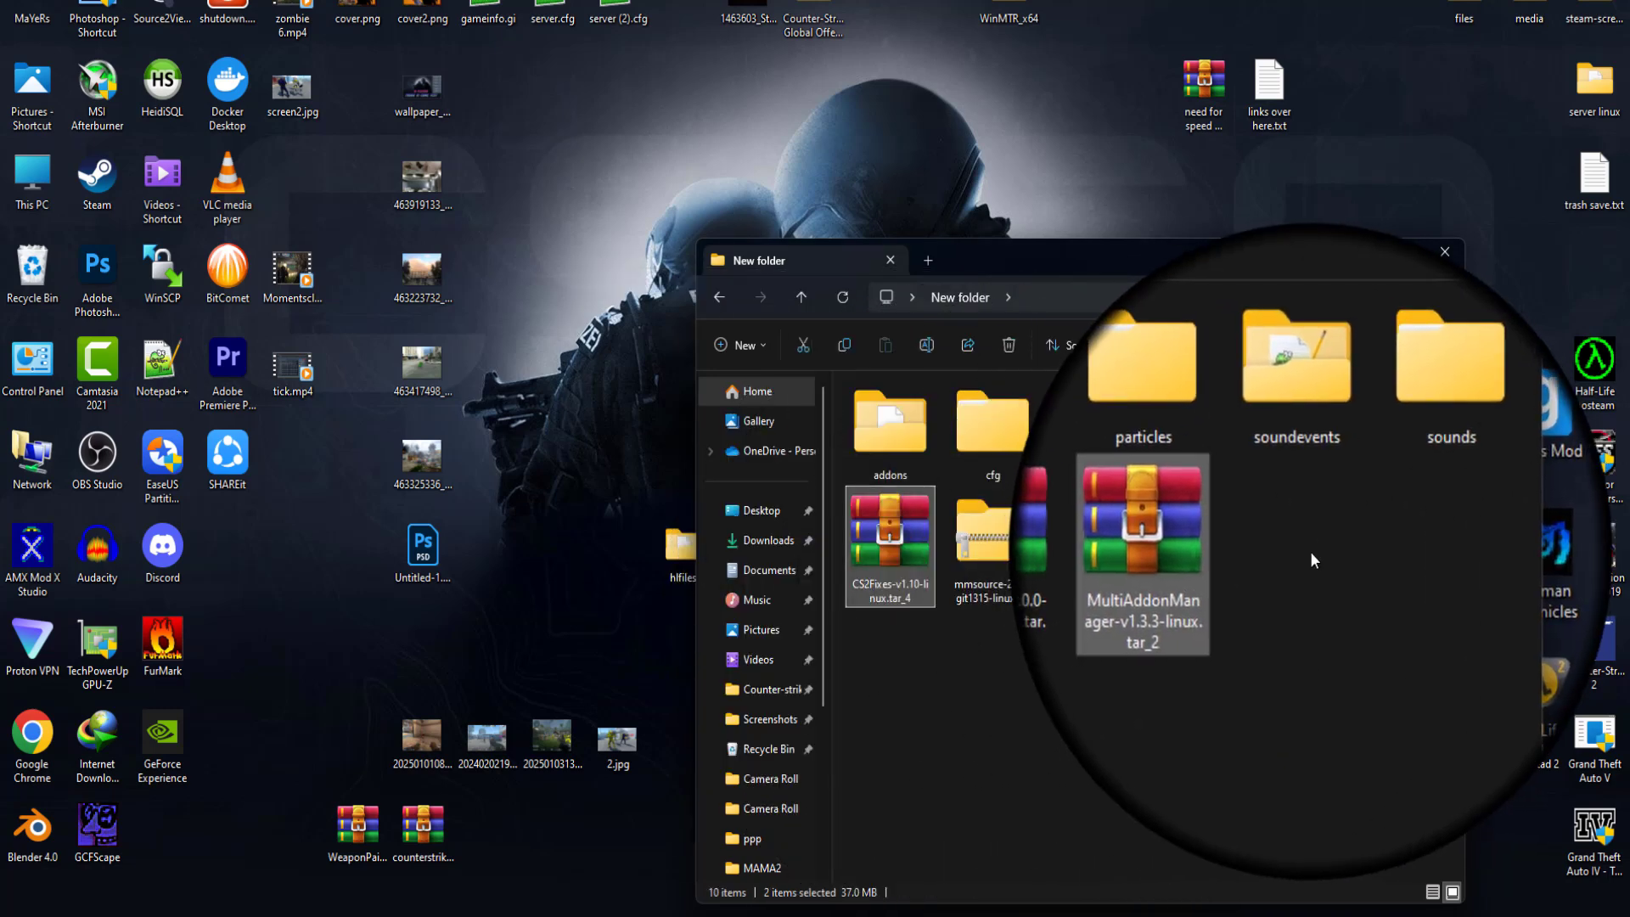
drag(1313, 551, 912, 558)
key(Delete)
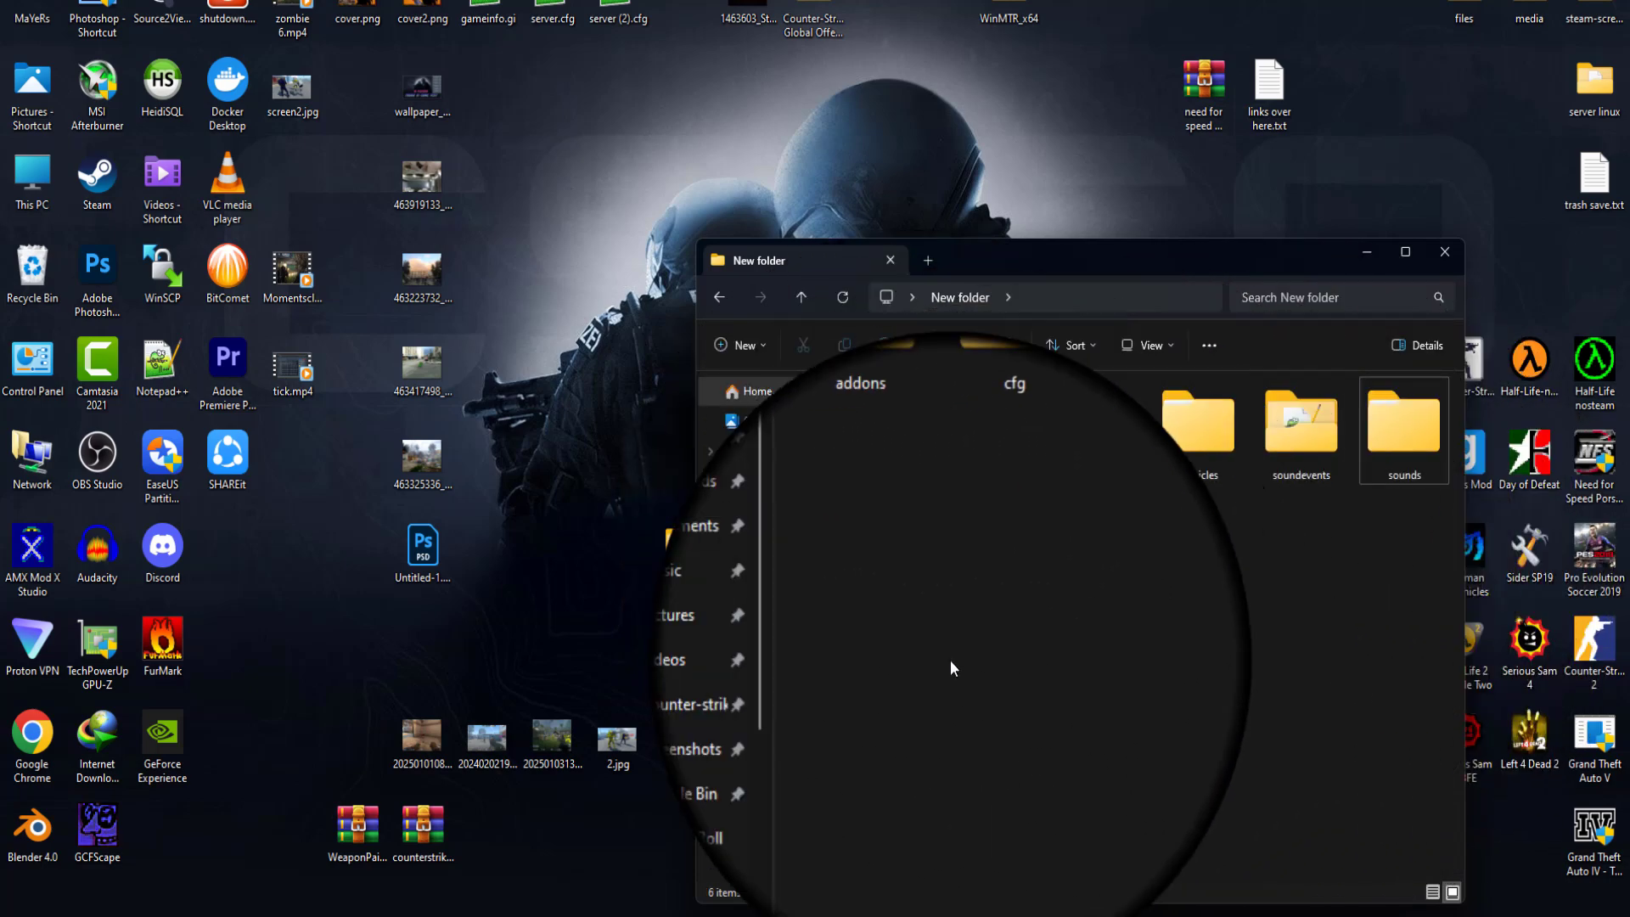
Step: Upload the six extracted folders from Explorer into the server's /game/csgo folder in WinSCP
click(885, 755)
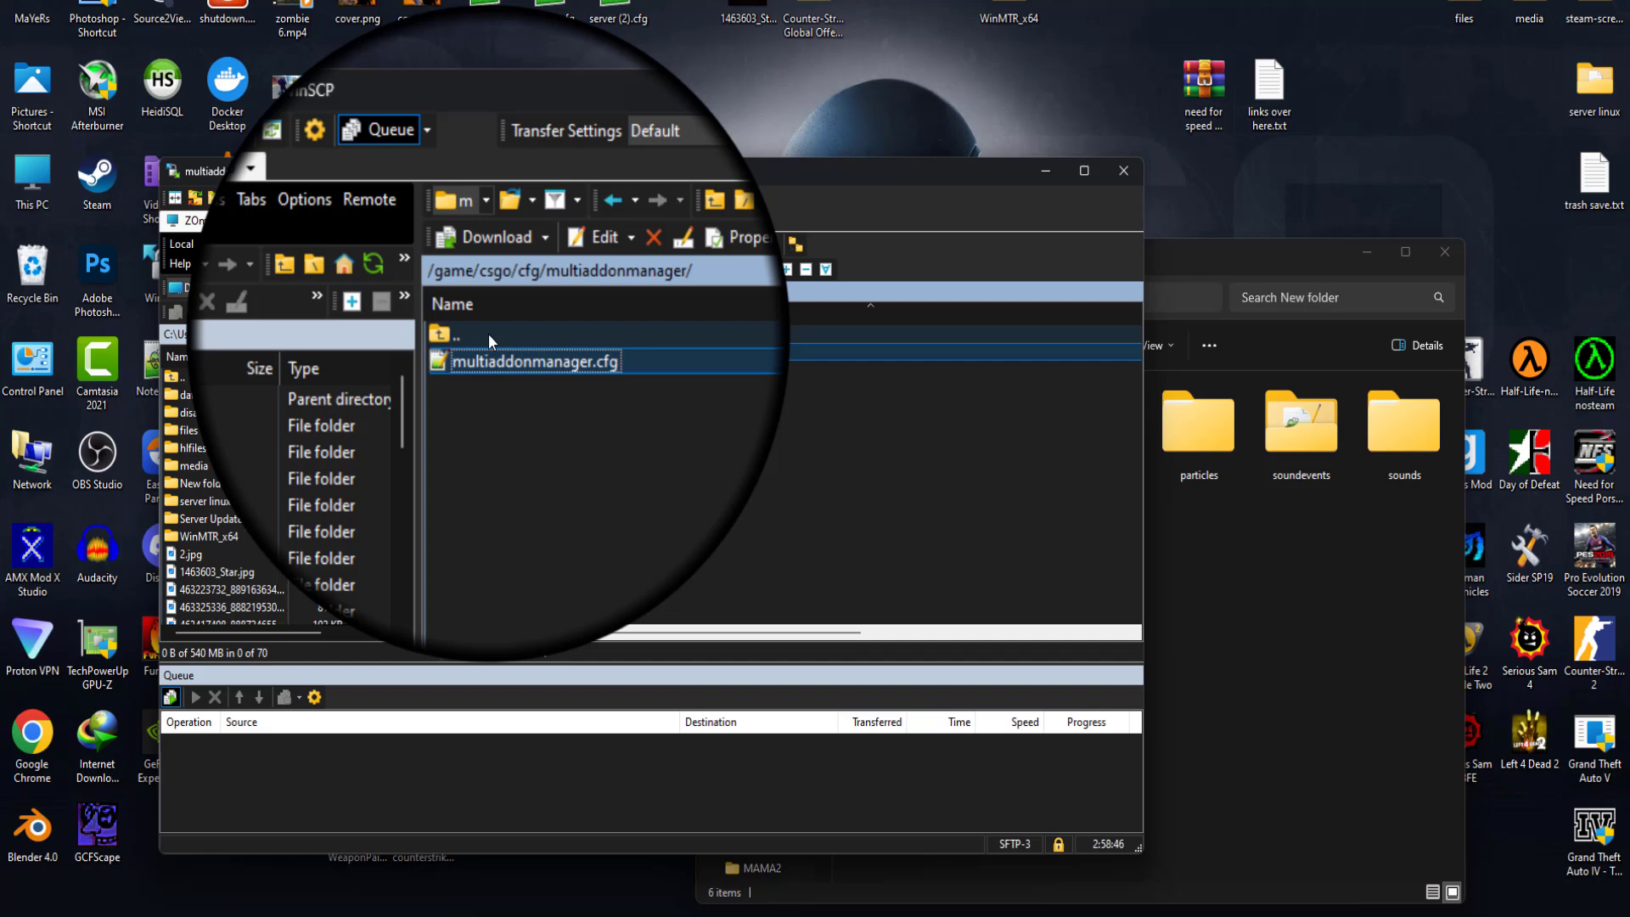
click(472, 292)
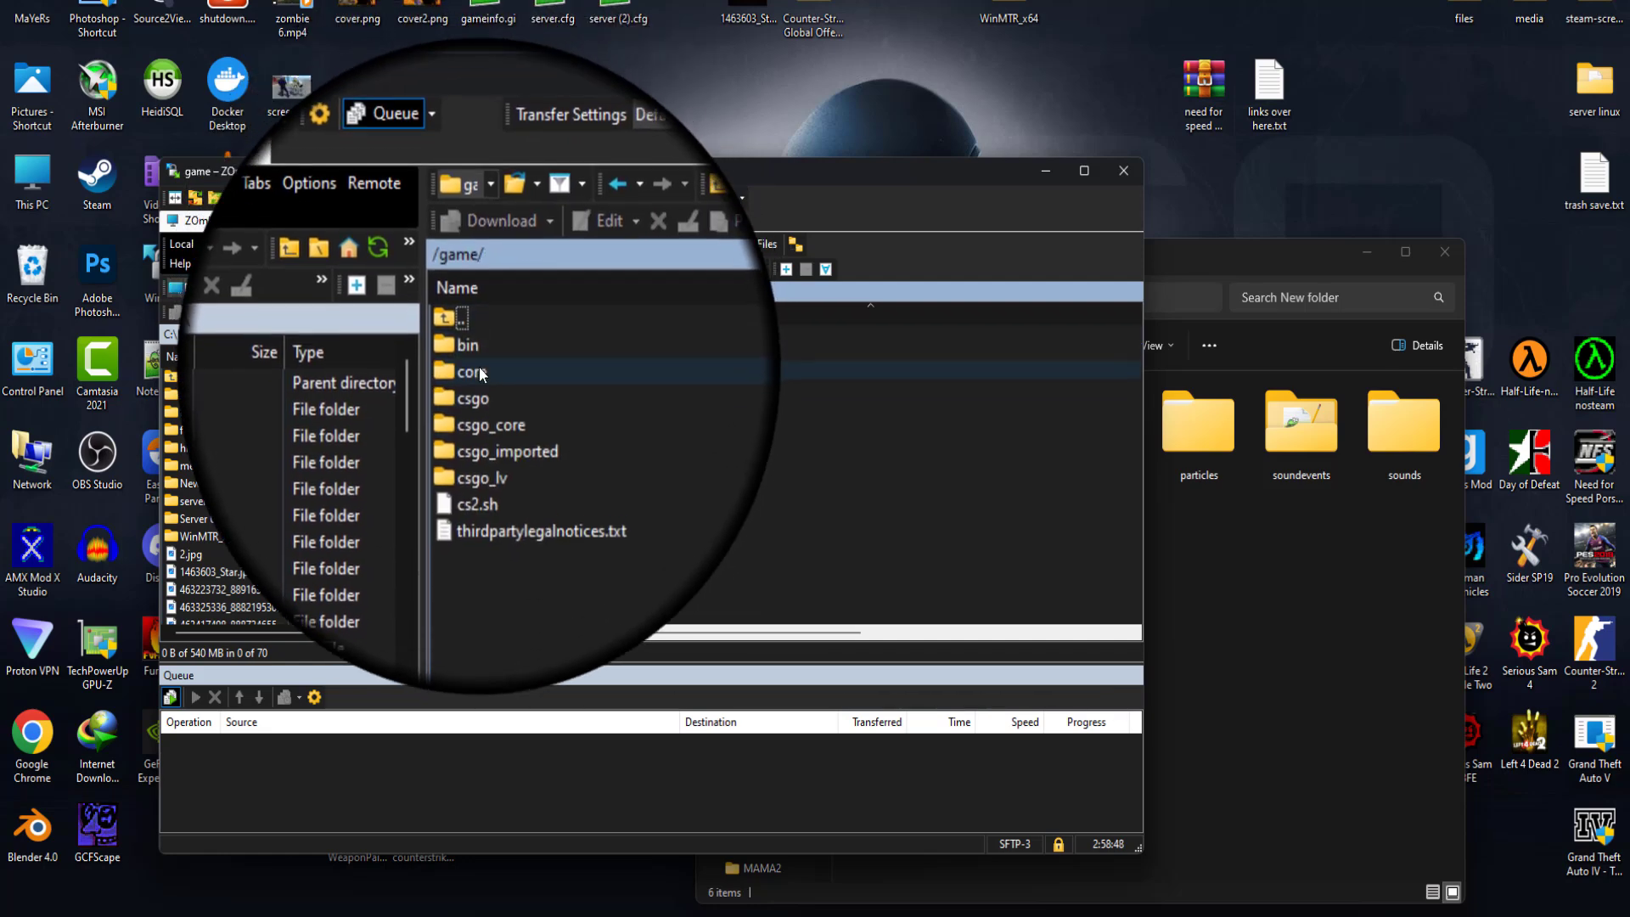
double_click(480, 391)
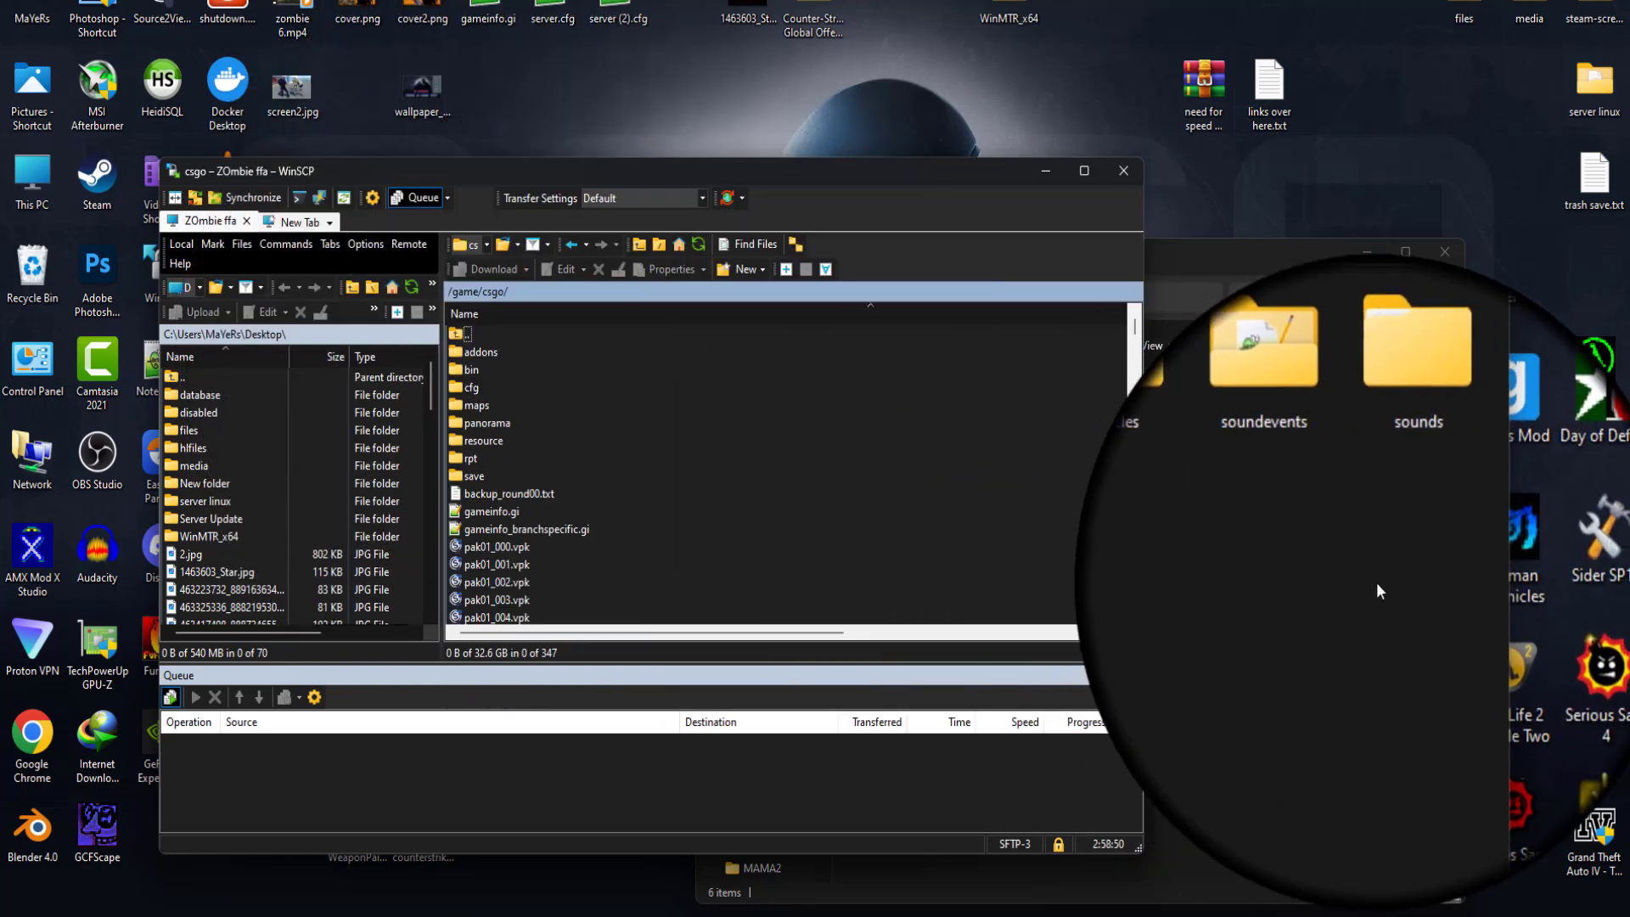
click(1425, 523)
drag(1425, 523, 849, 458)
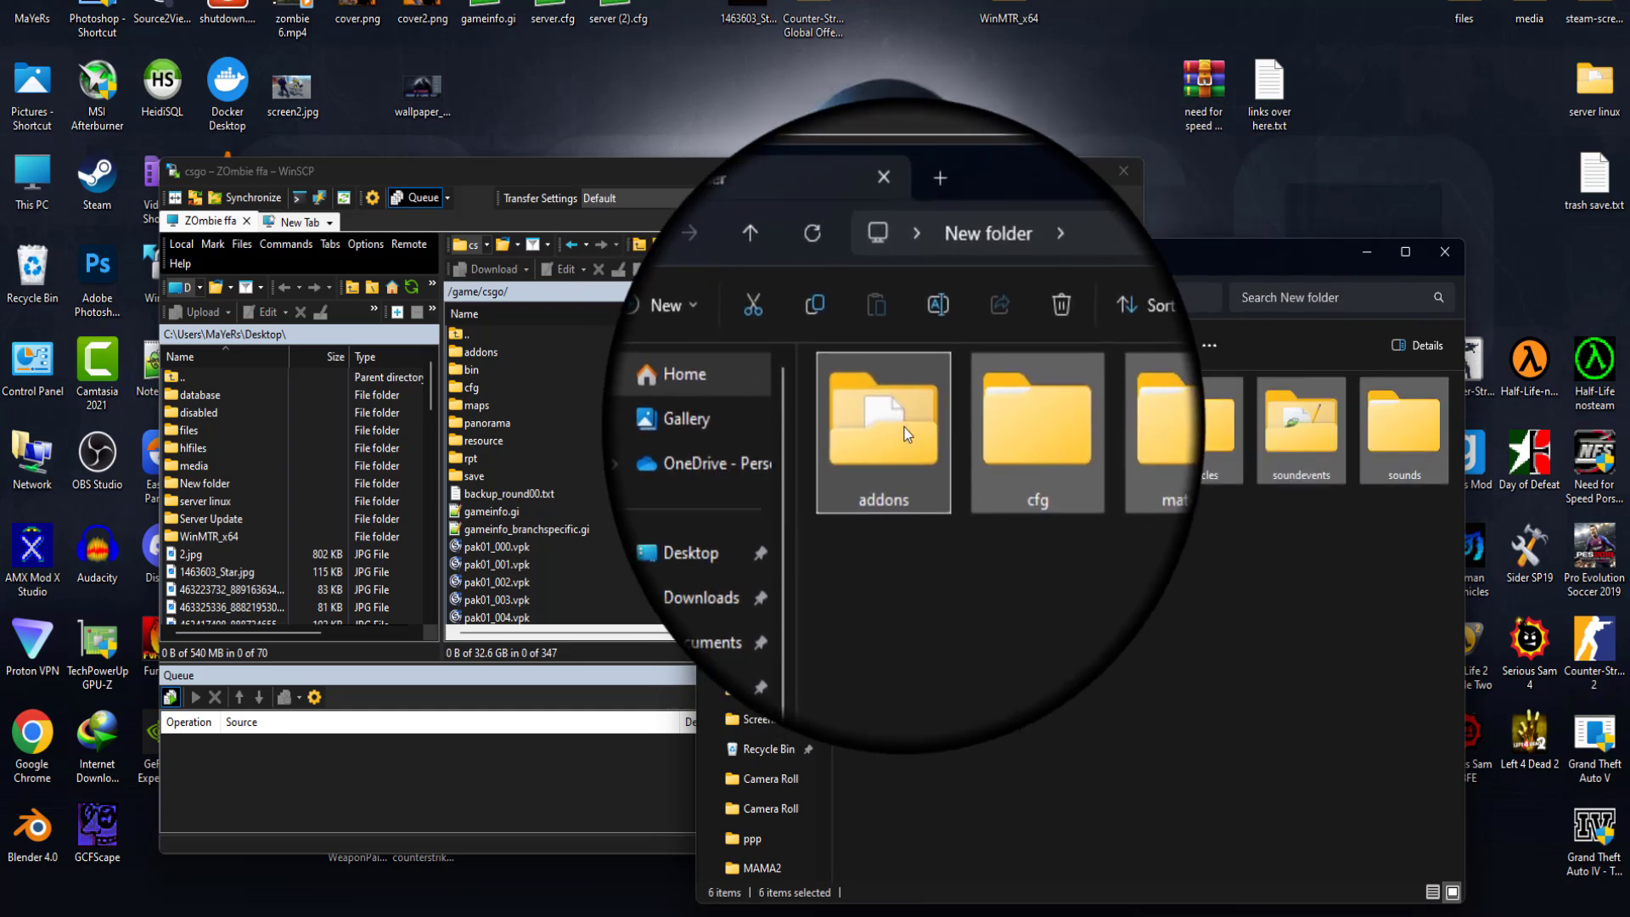
mouse_move(591, 524)
mouse_down()
mouse_move(512, 570)
mouse_move(1031, 587)
mouse_up()
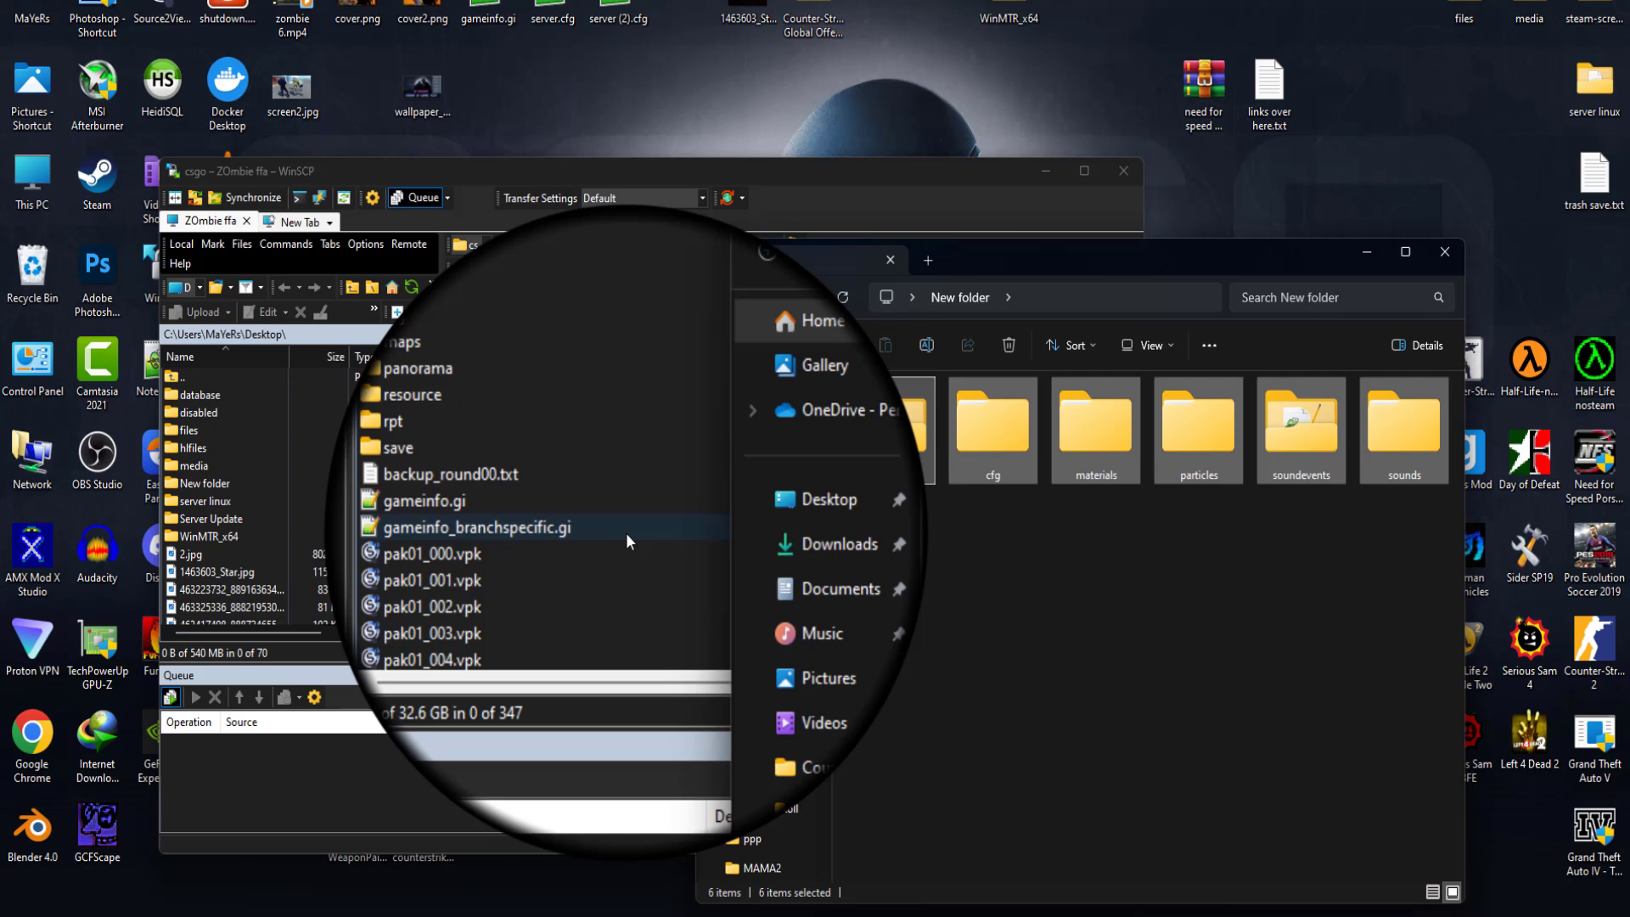
click(516, 513)
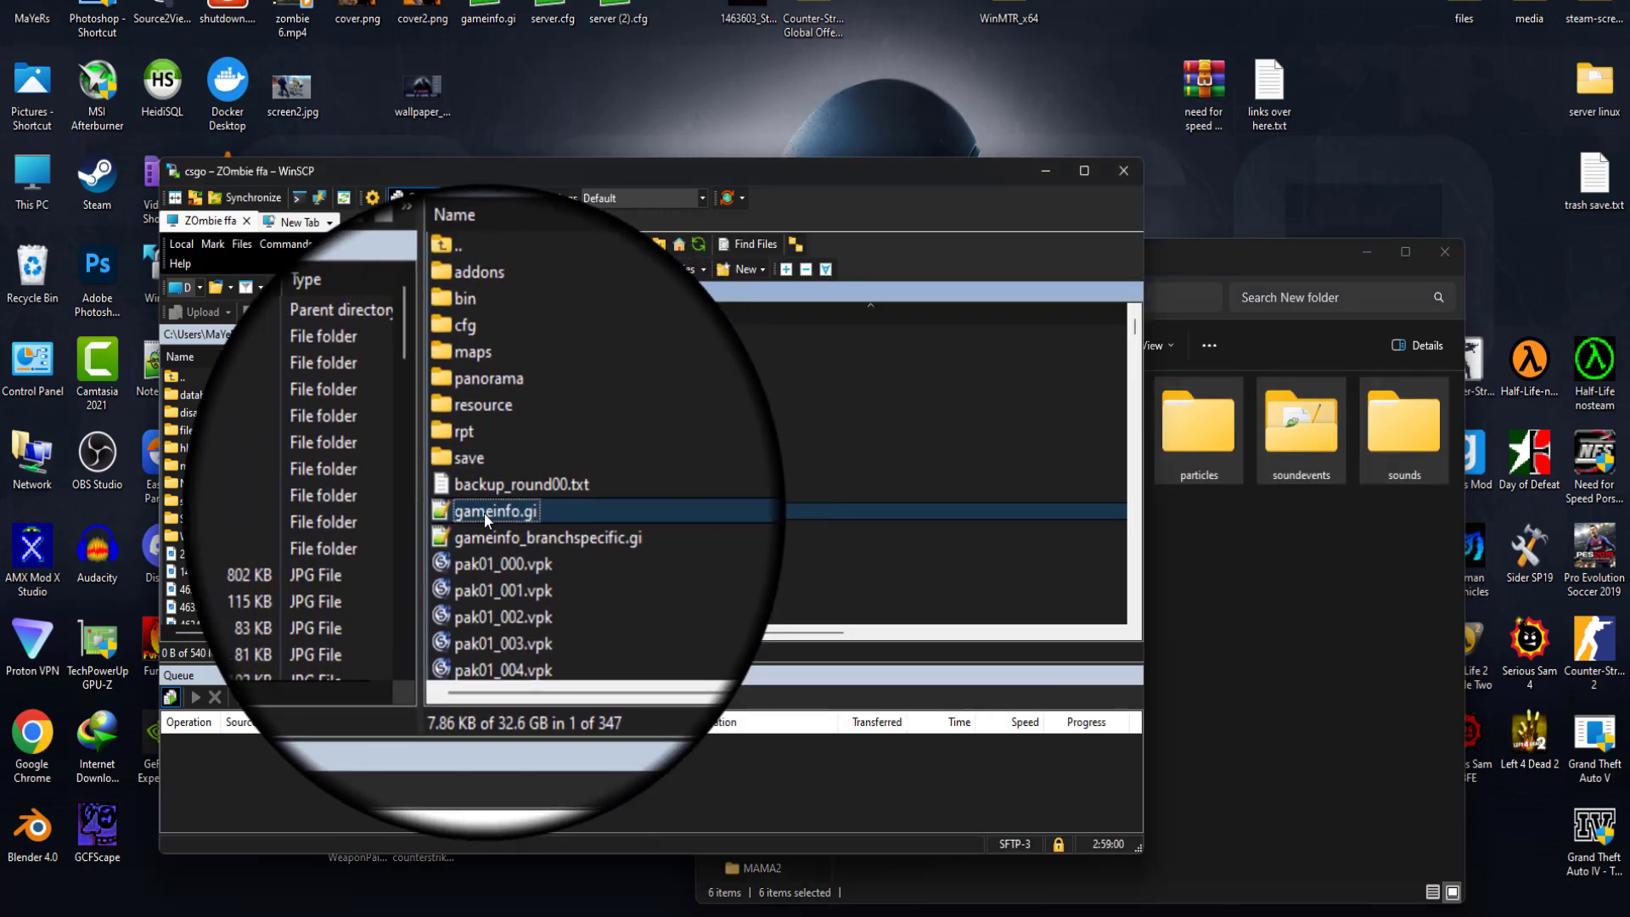
Step: Verify gameinfo.gi's SearchPaths includes 'Game csgo/addons/metamod', then close the editor
double_click(484, 513)
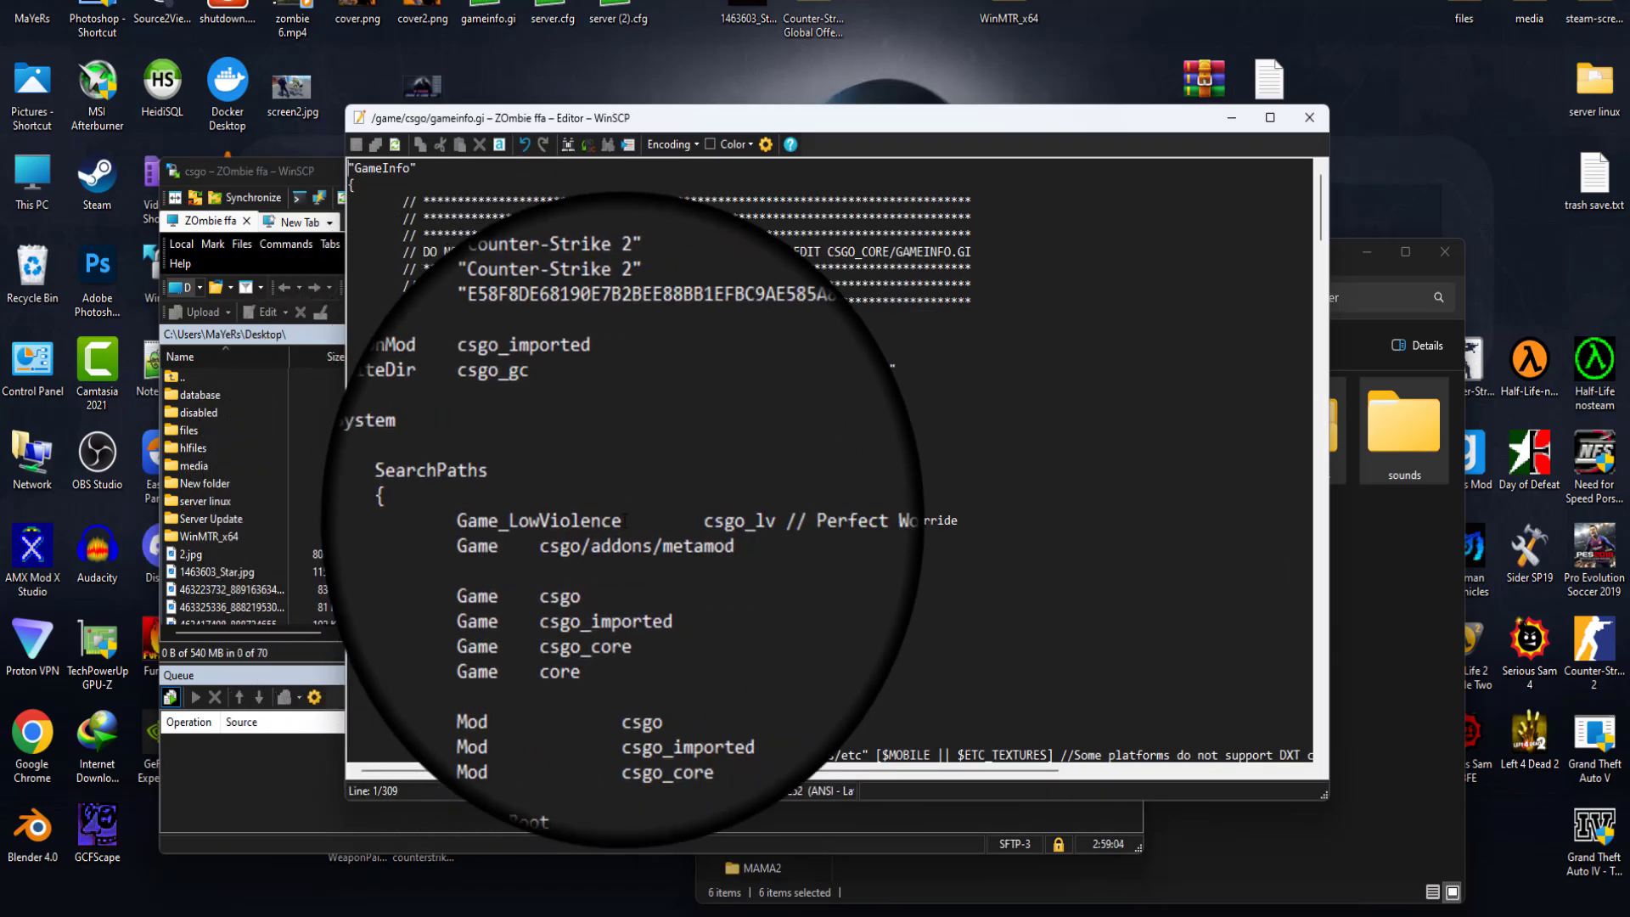
key(shift+End)
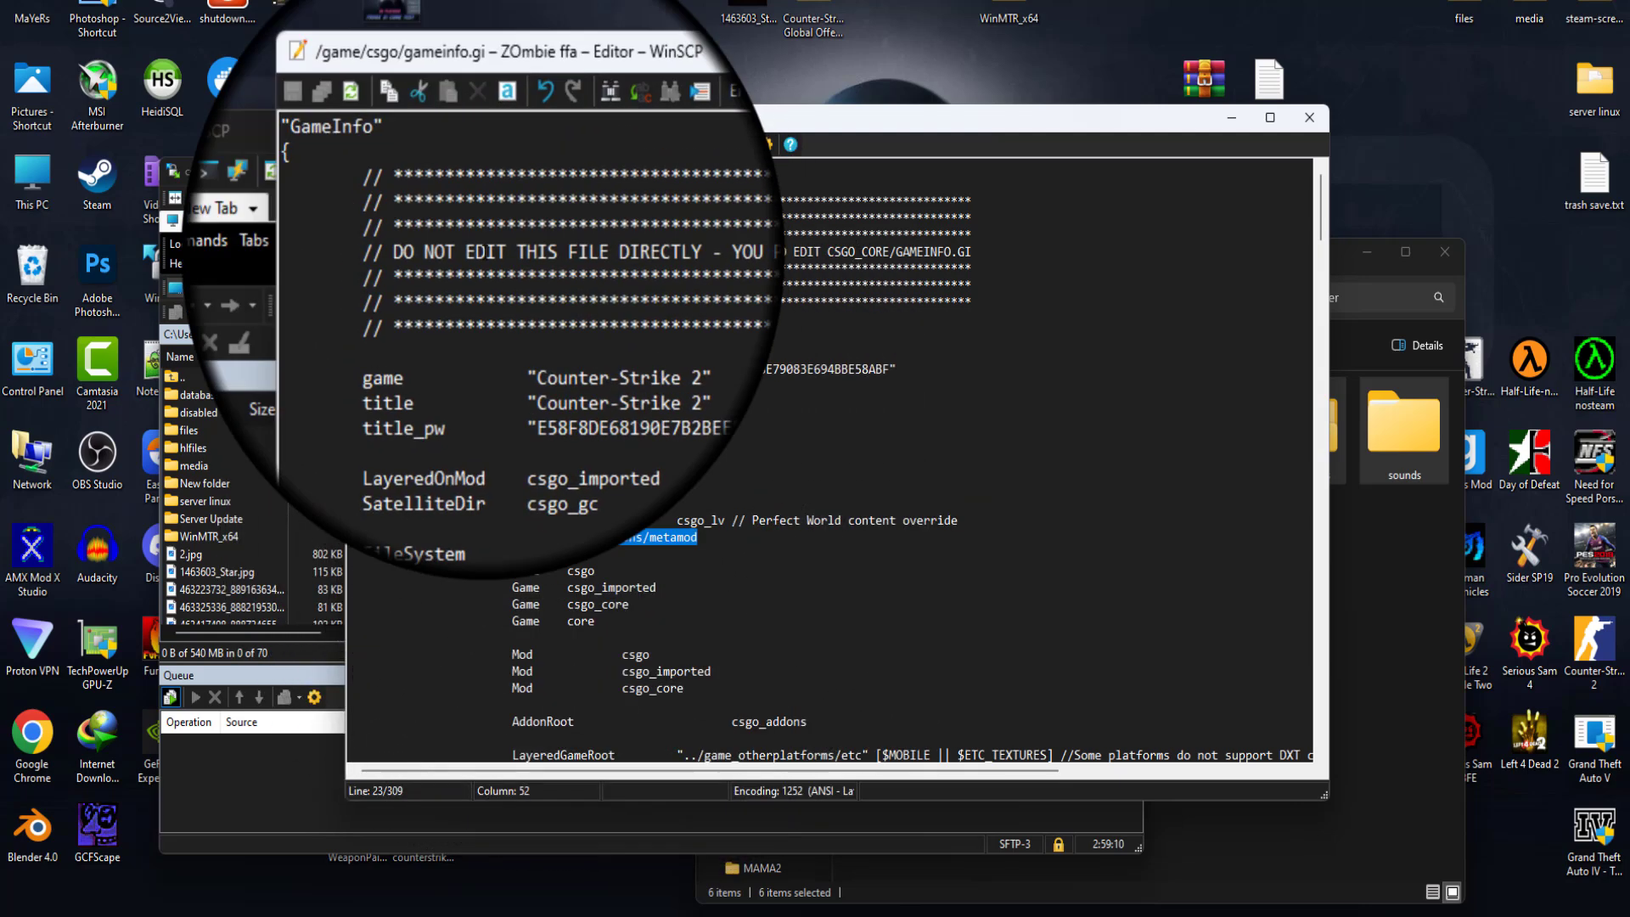
click(1307, 126)
Step: Restart the game server and run 'meta list', confirming CS2Fixes and MultiAddonManager loaded
click(637, 913)
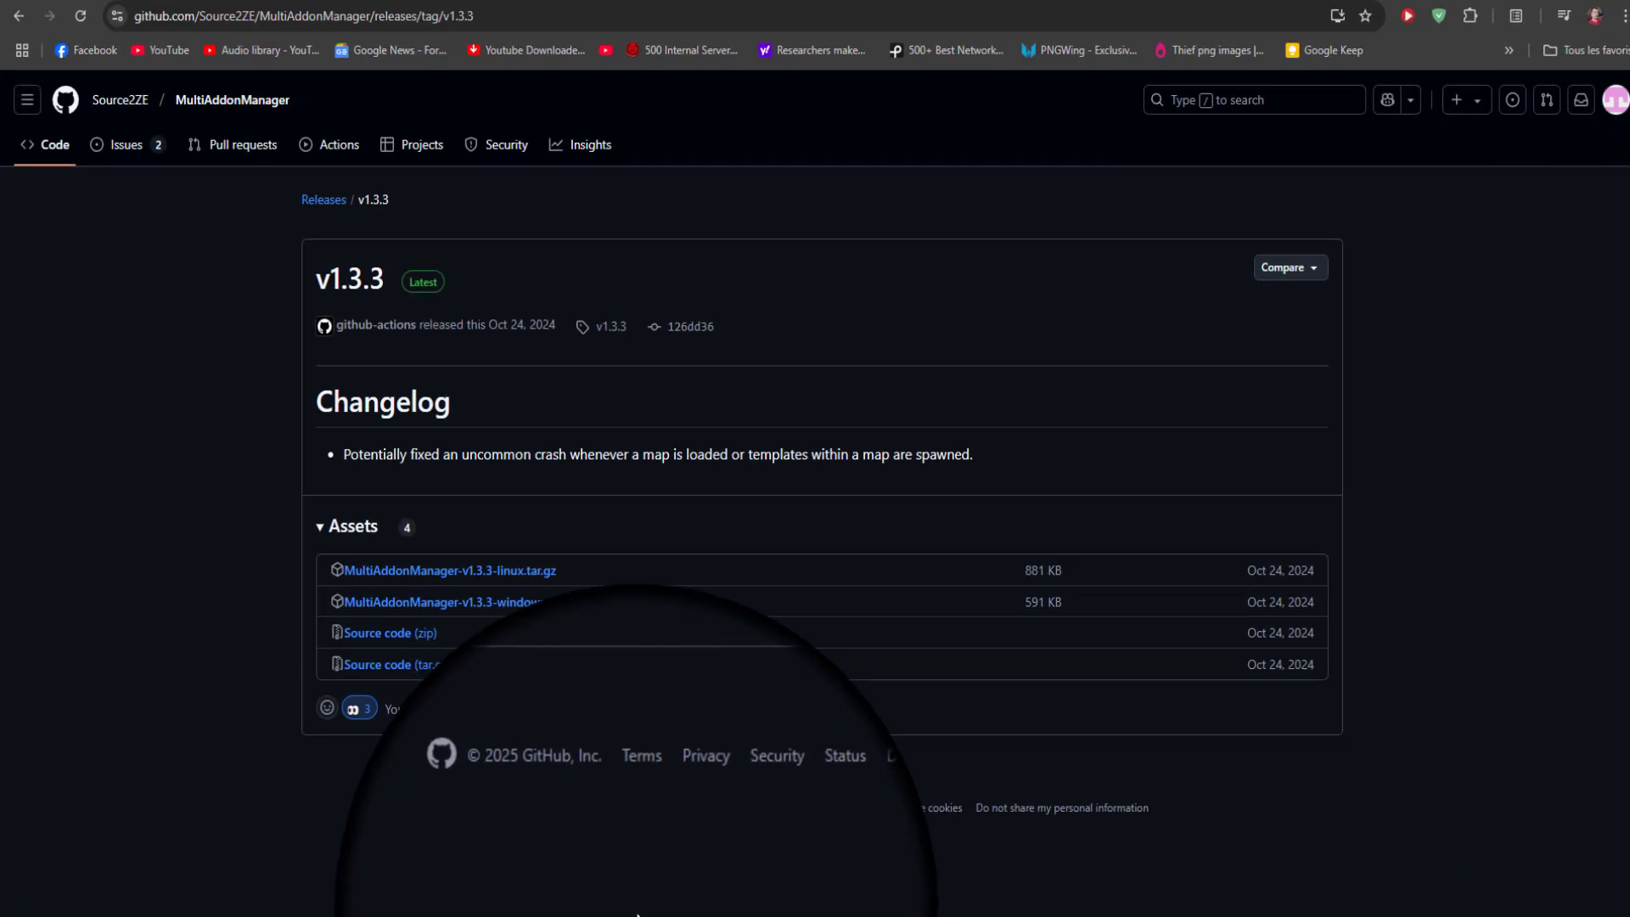
click(976, 4)
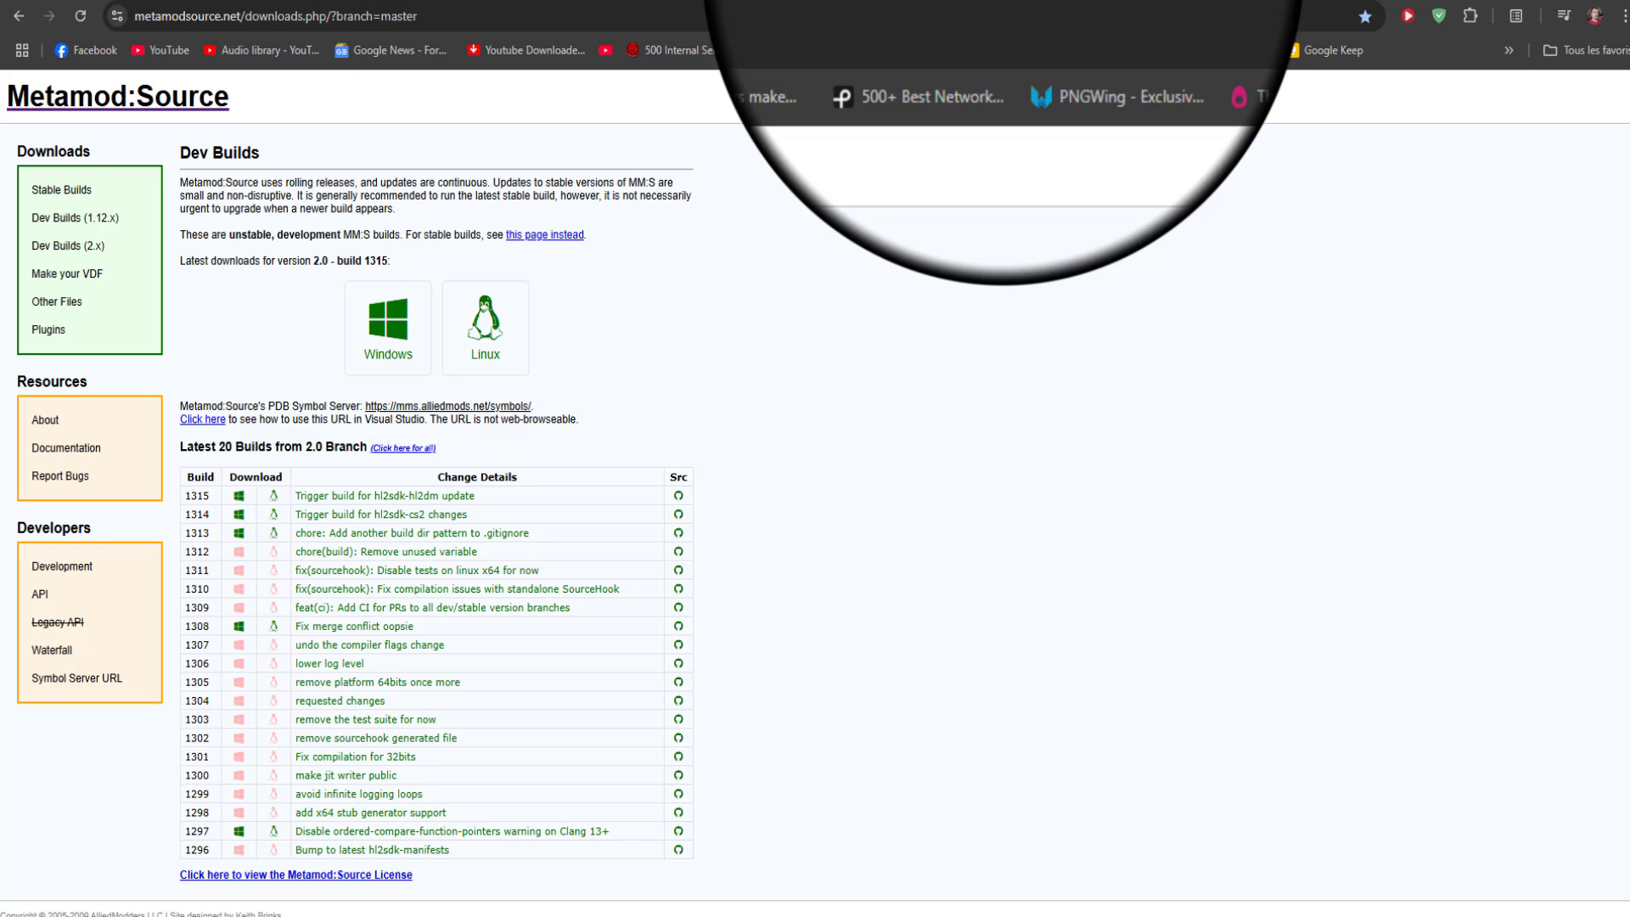
click(772, 4)
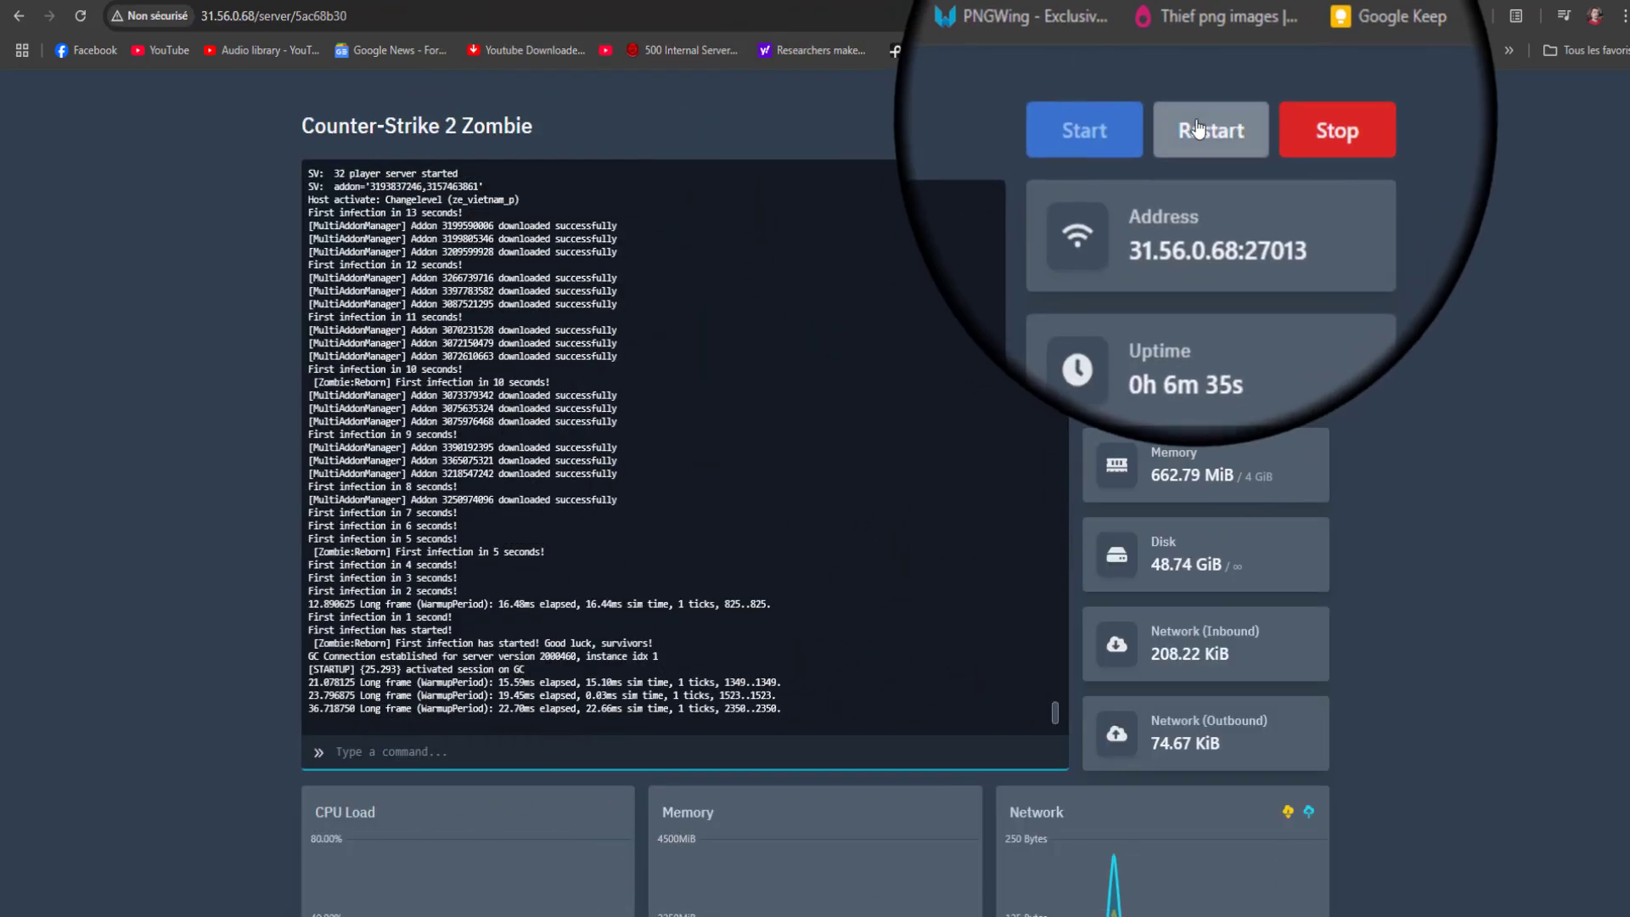
click(1197, 127)
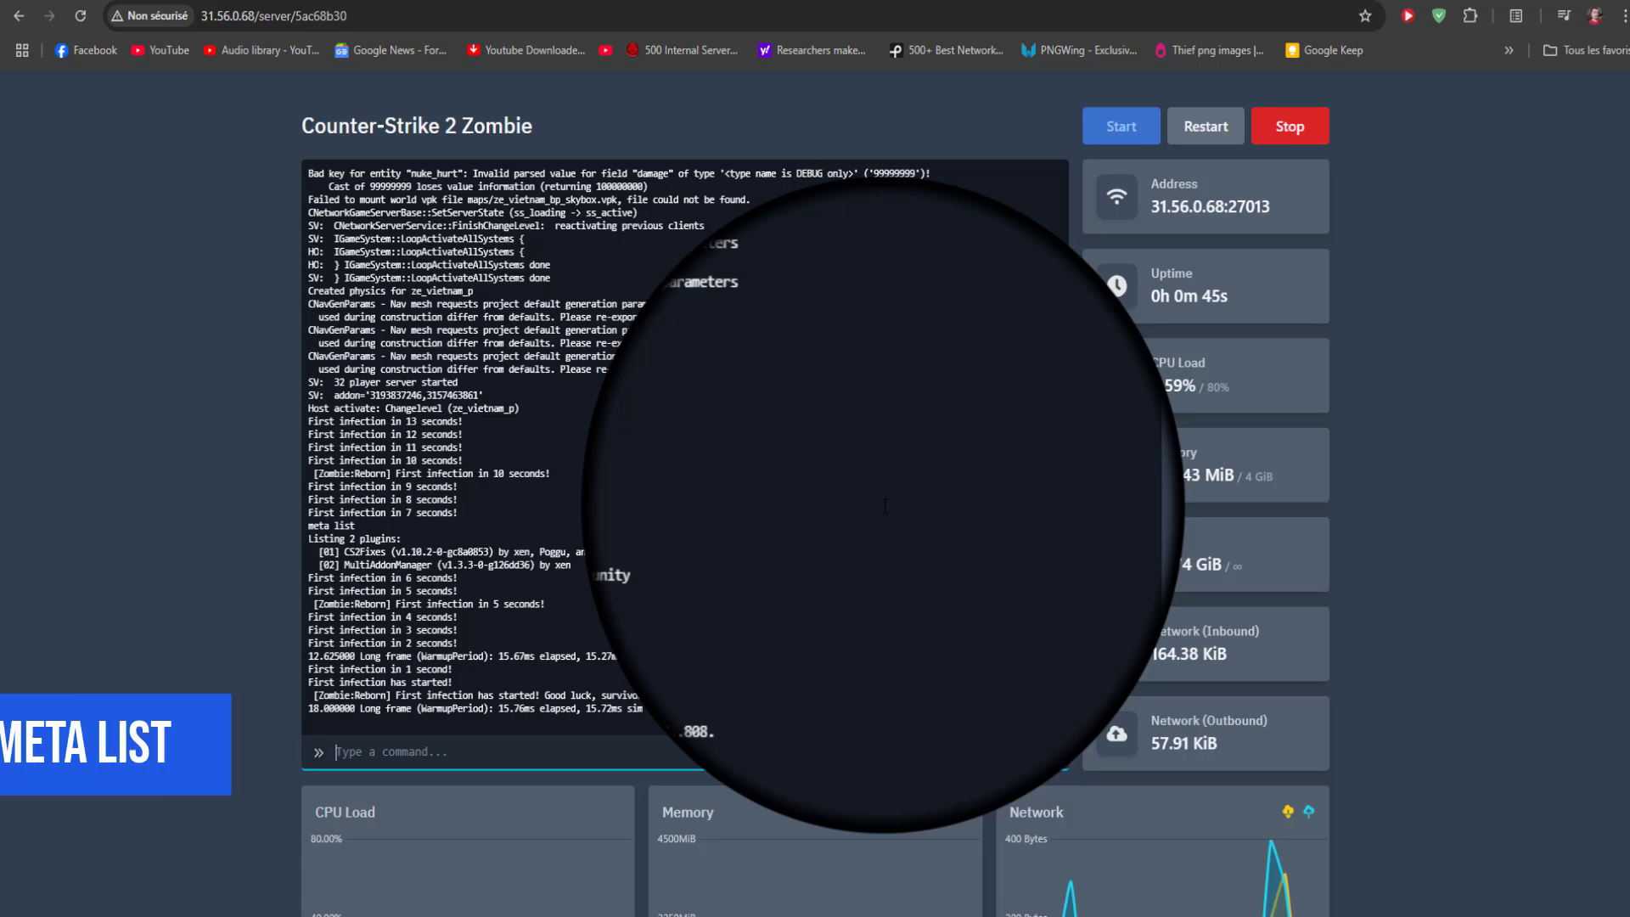
key(Return)
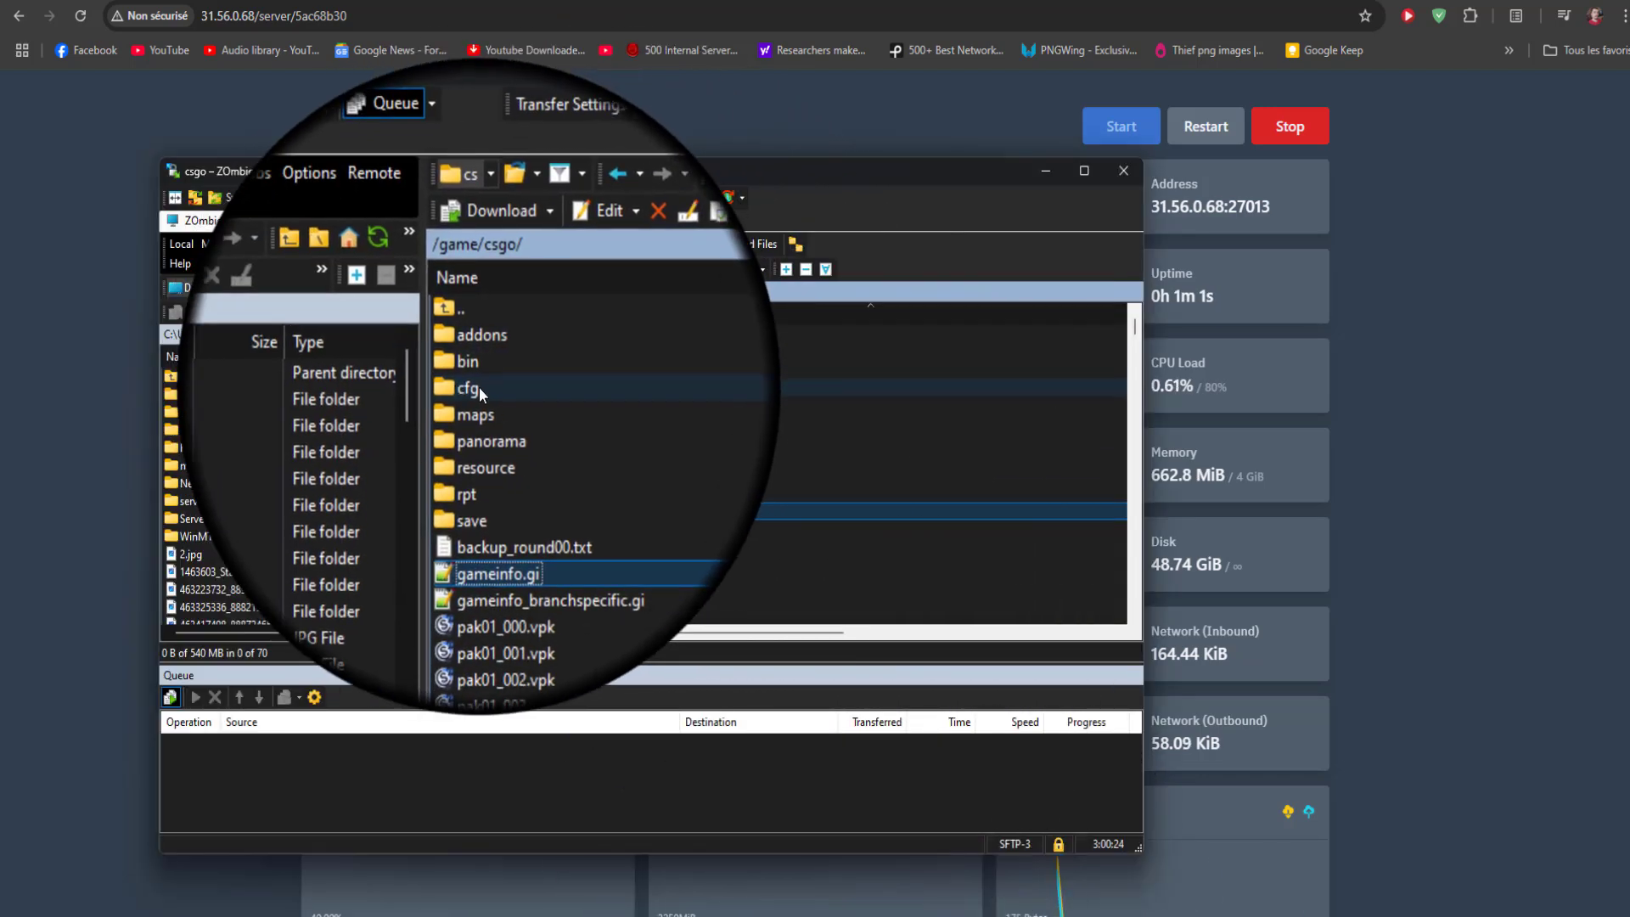
Step: Open the server's cfg/cs2fixes/cs2fixes.cfg and scroll to the Zombie:Reborn settings
double_click(479, 387)
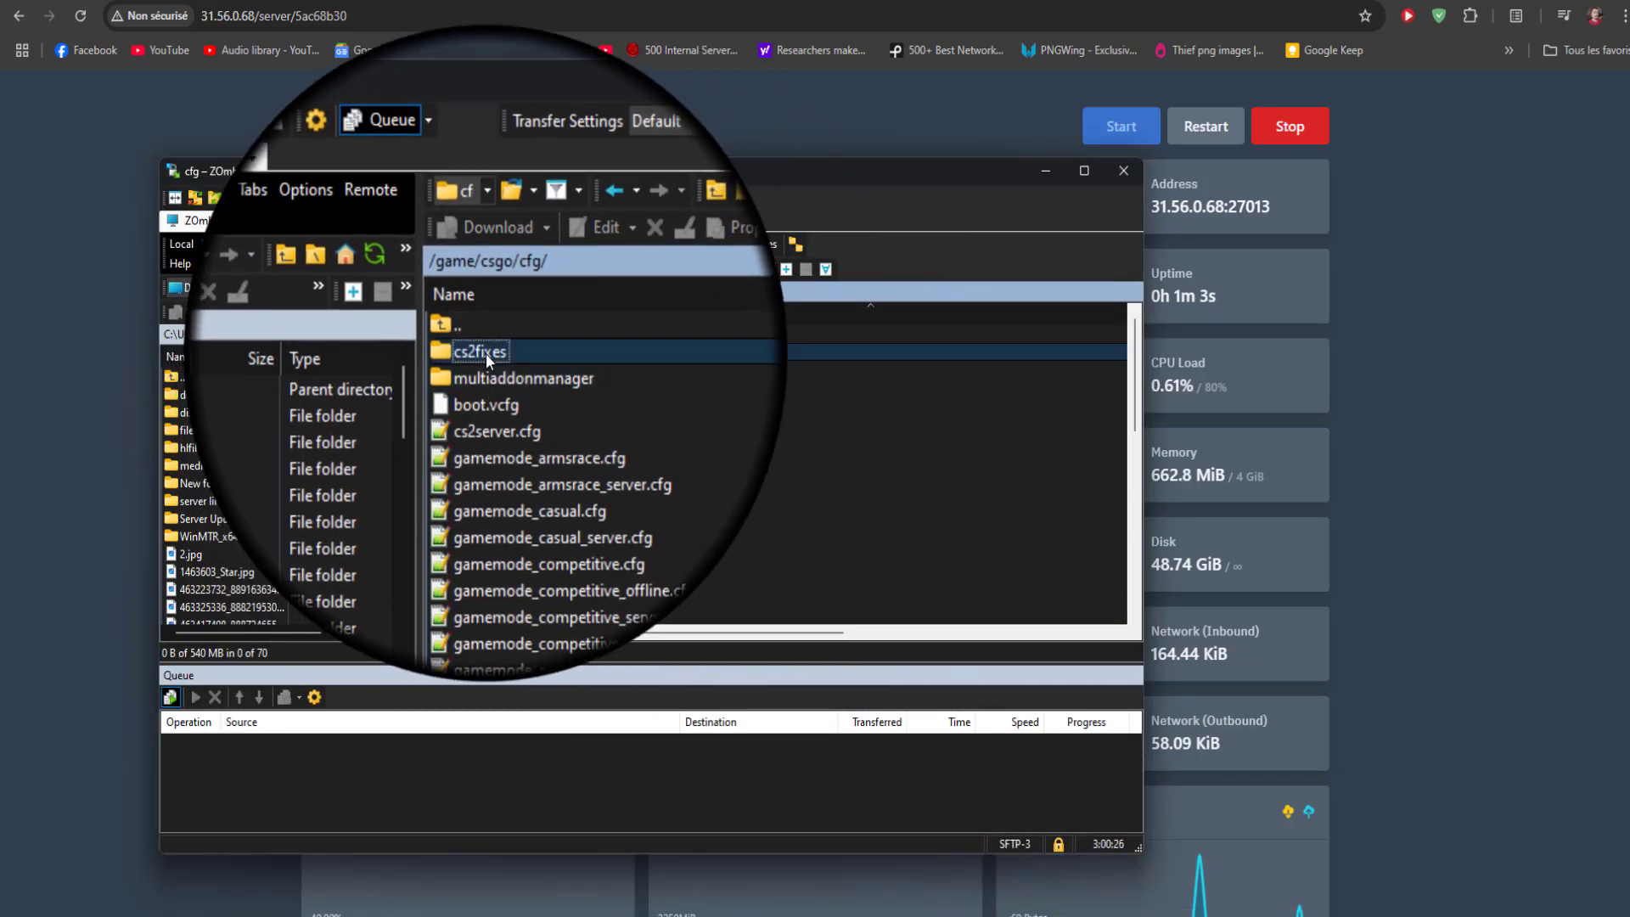
double_click(485, 353)
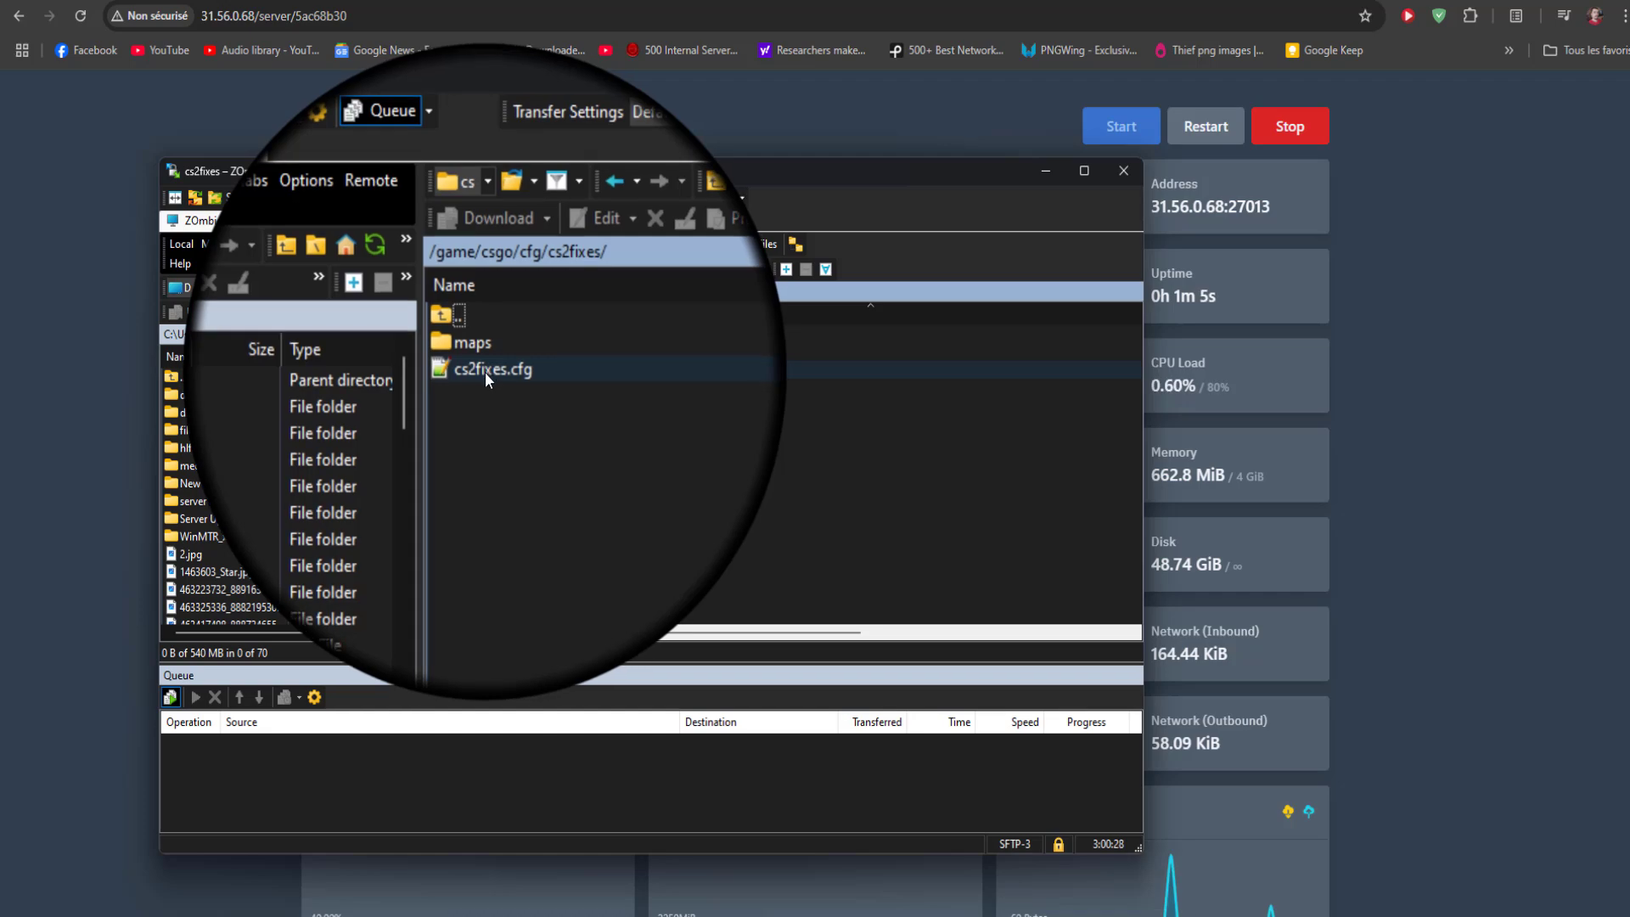
double_click(486, 372)
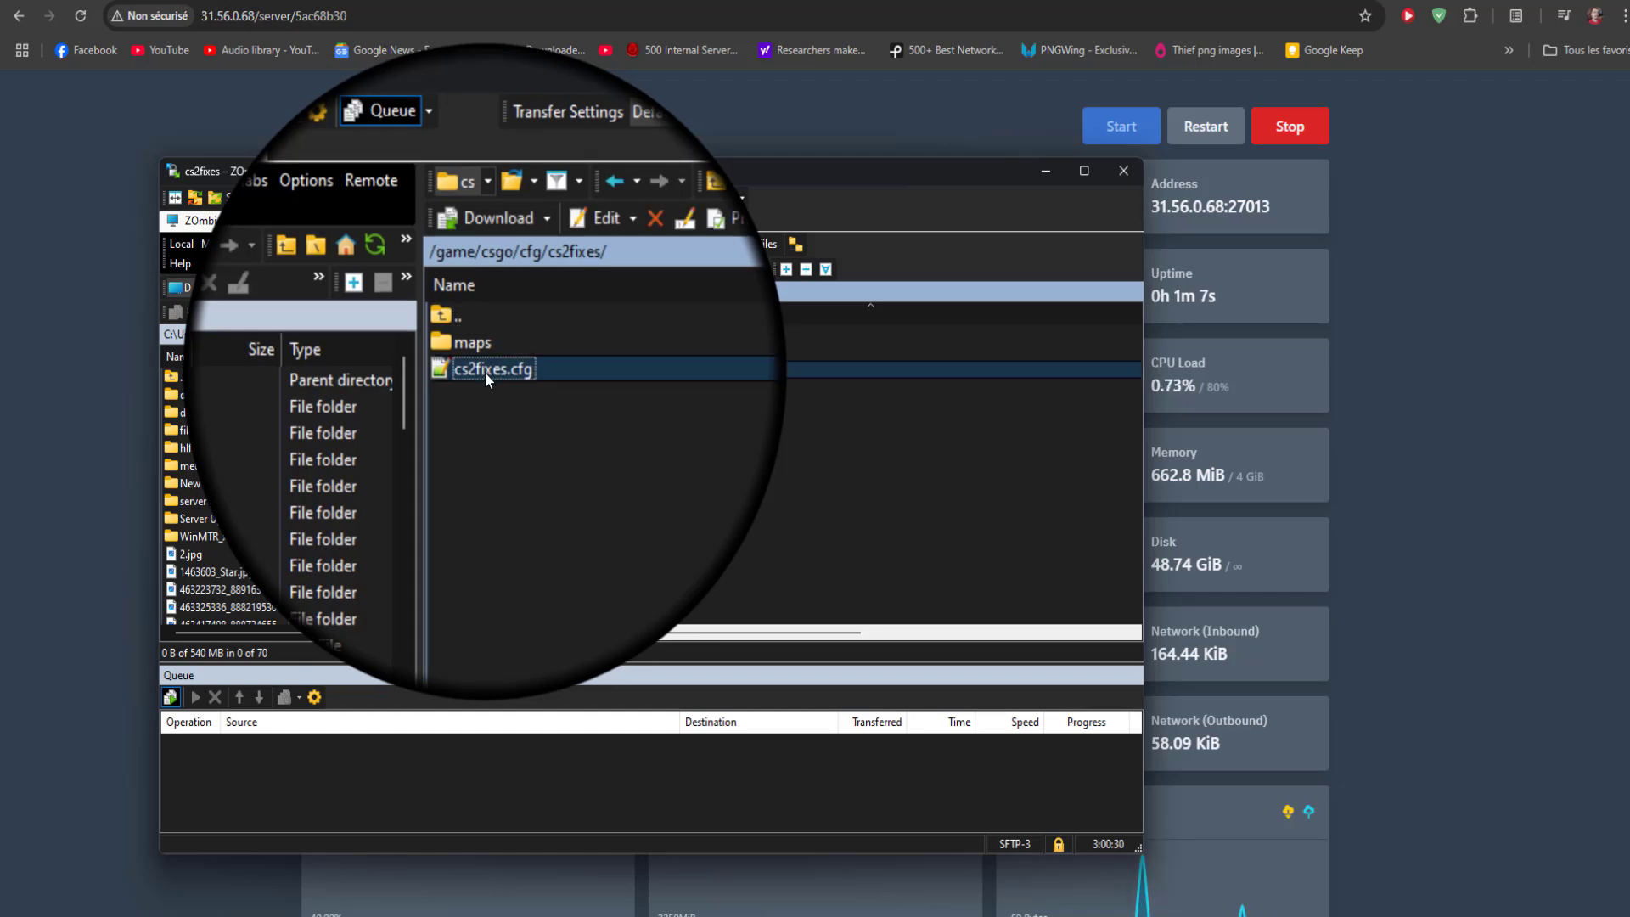
scroll(518, 608, down, 5)
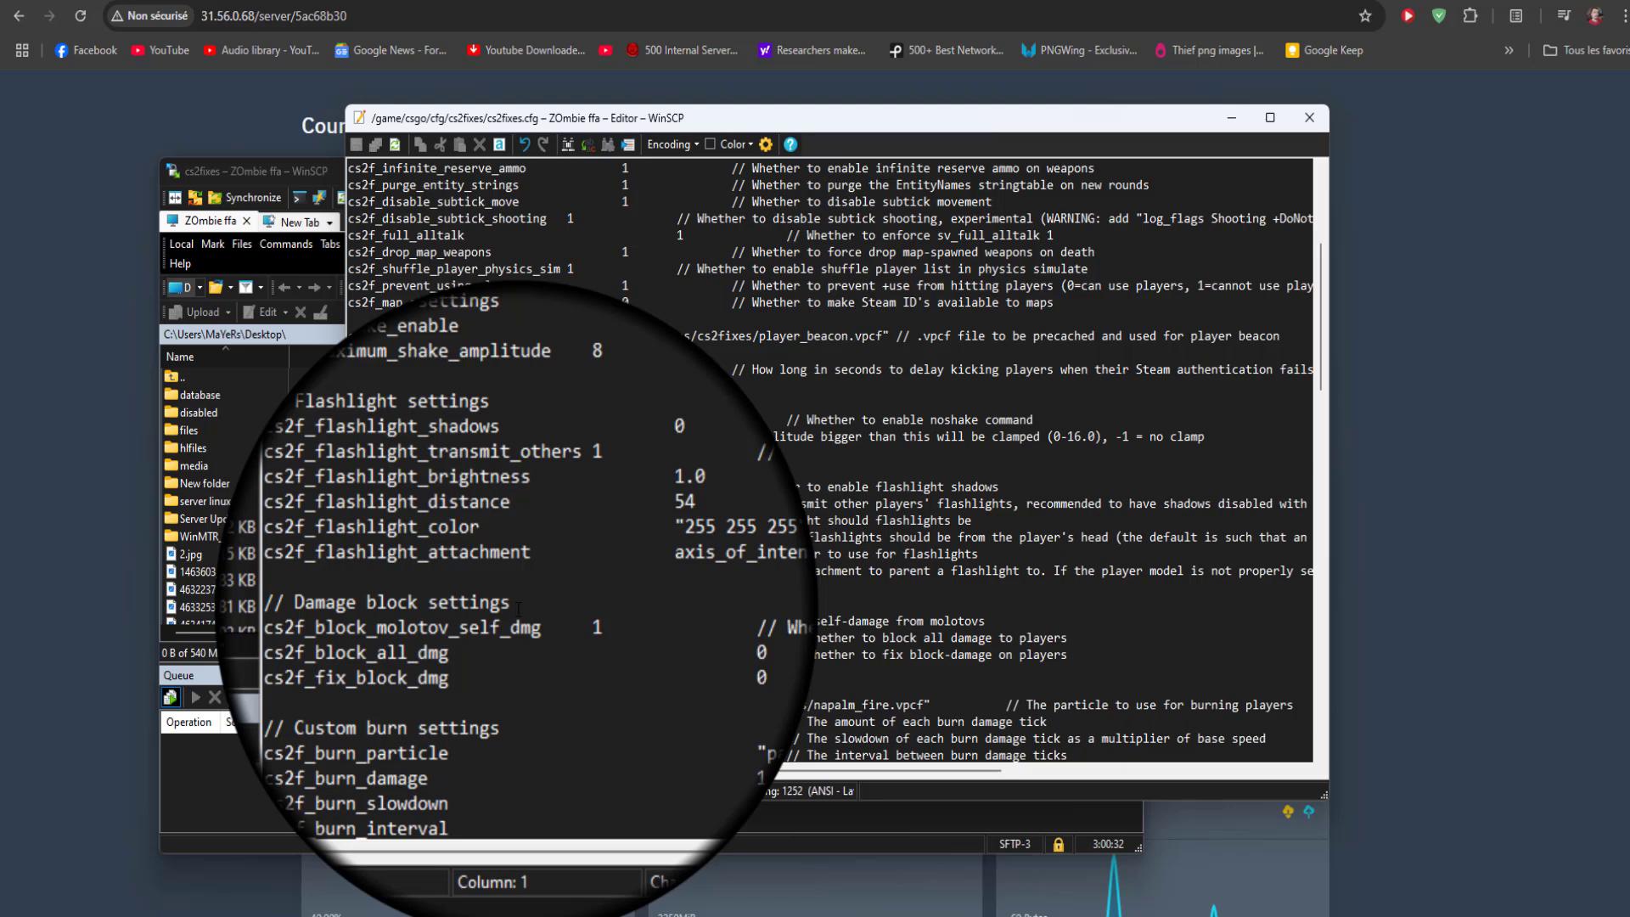
scroll(518, 609, down, 5)
scroll(518, 608, down, 5)
scroll(518, 609, down, 5)
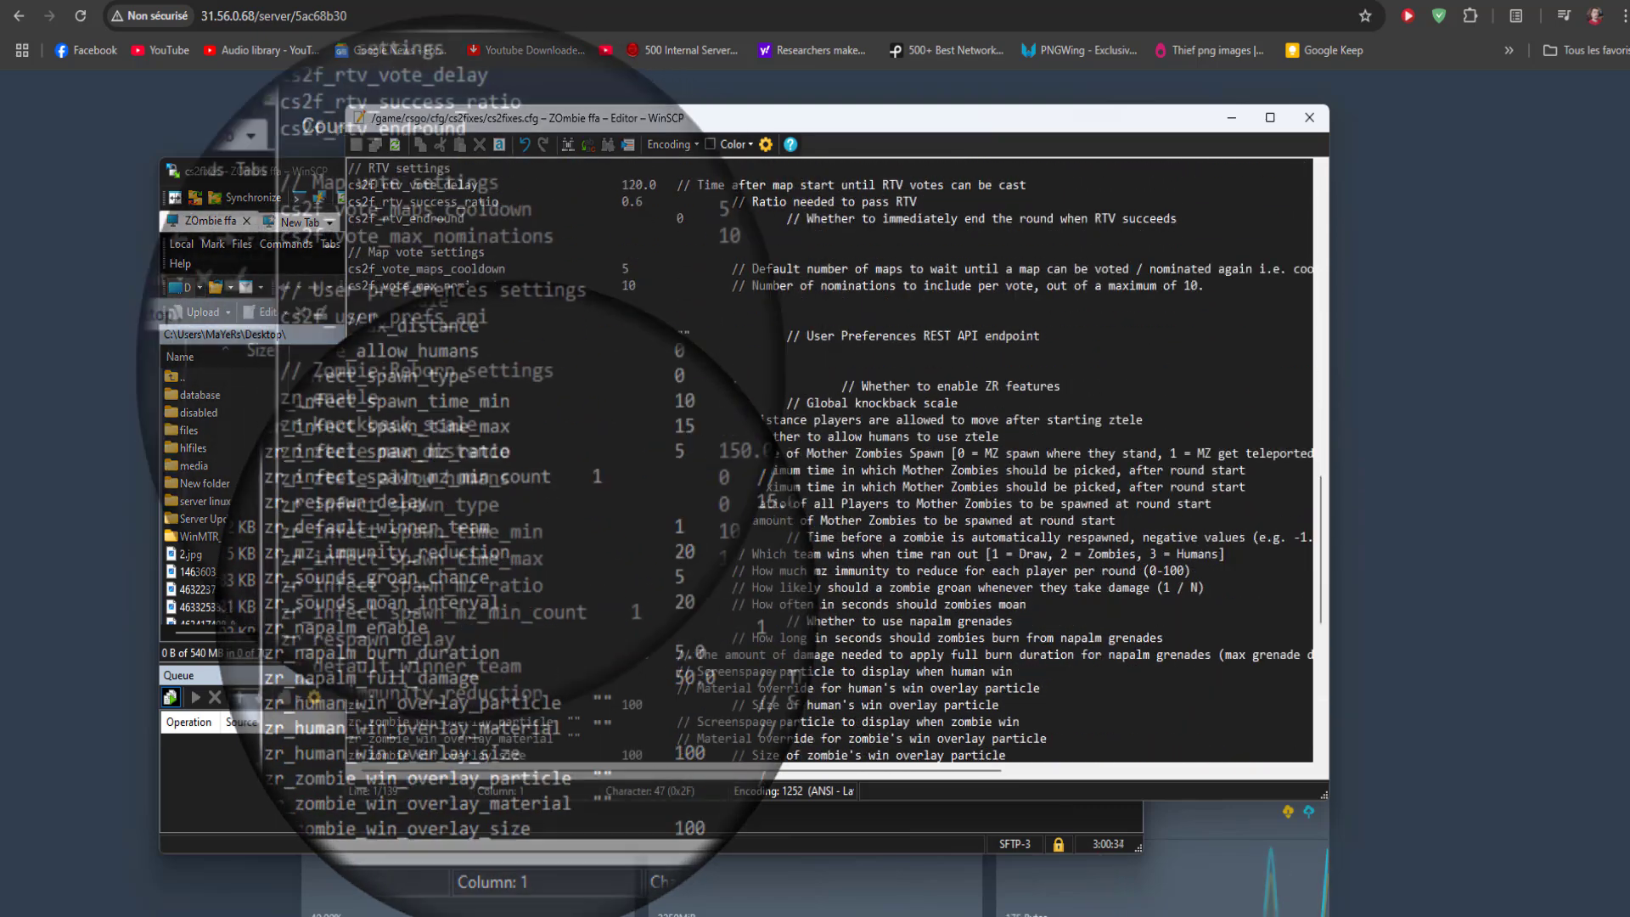
scroll(518, 609, down, 2)
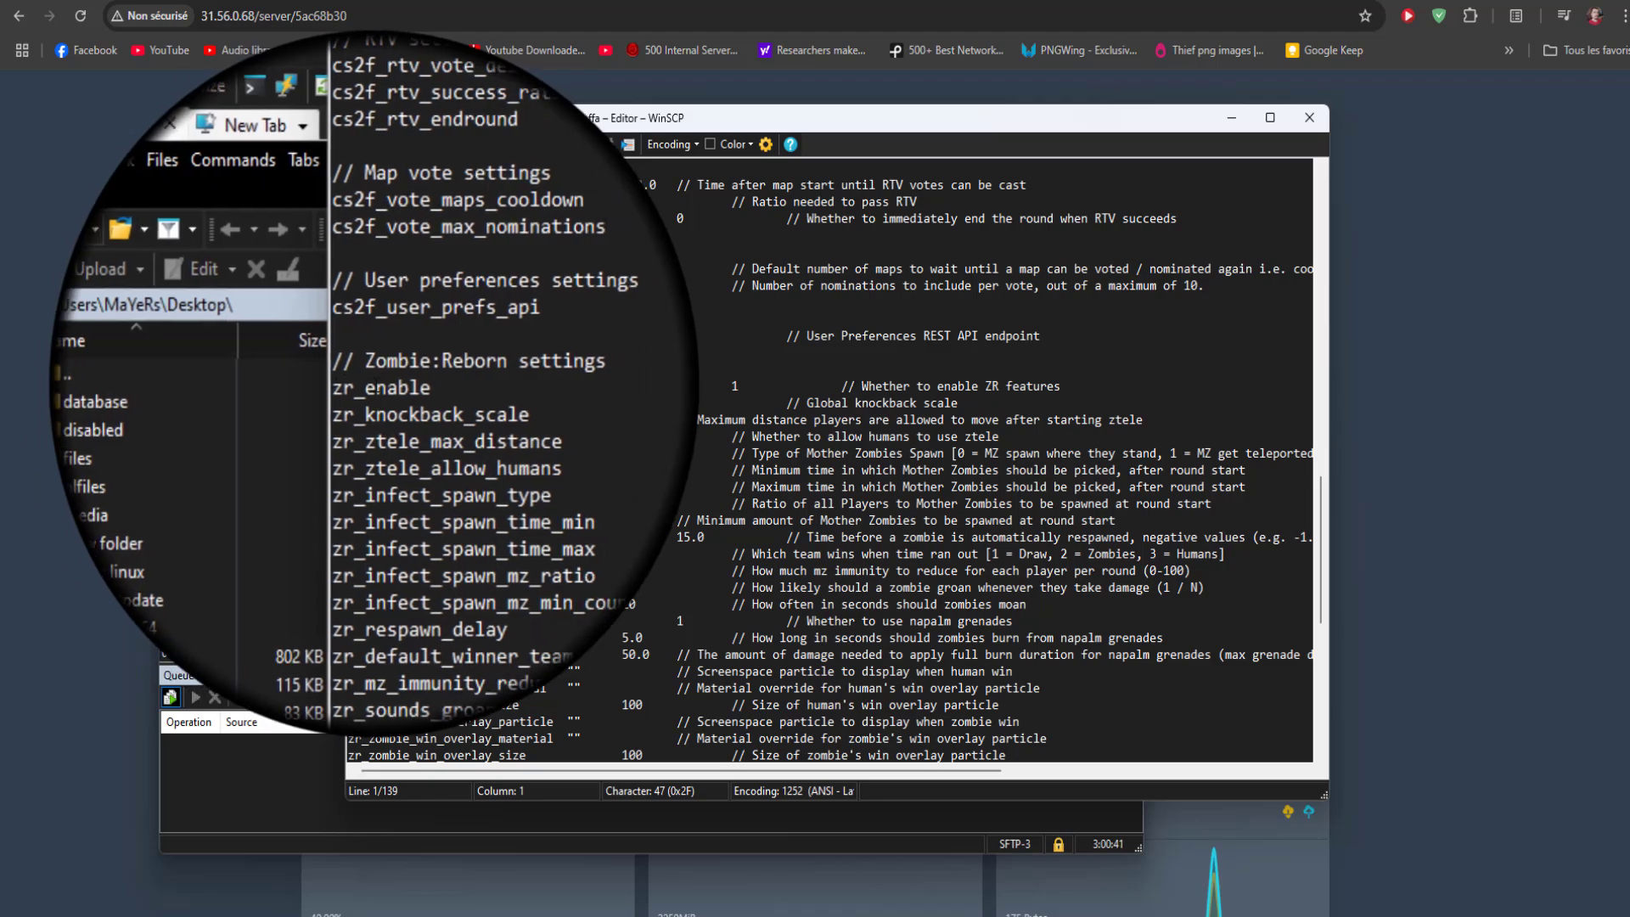
Step: Check that zr_enable is set to 1 and review the settings below it
double_click(736, 387)
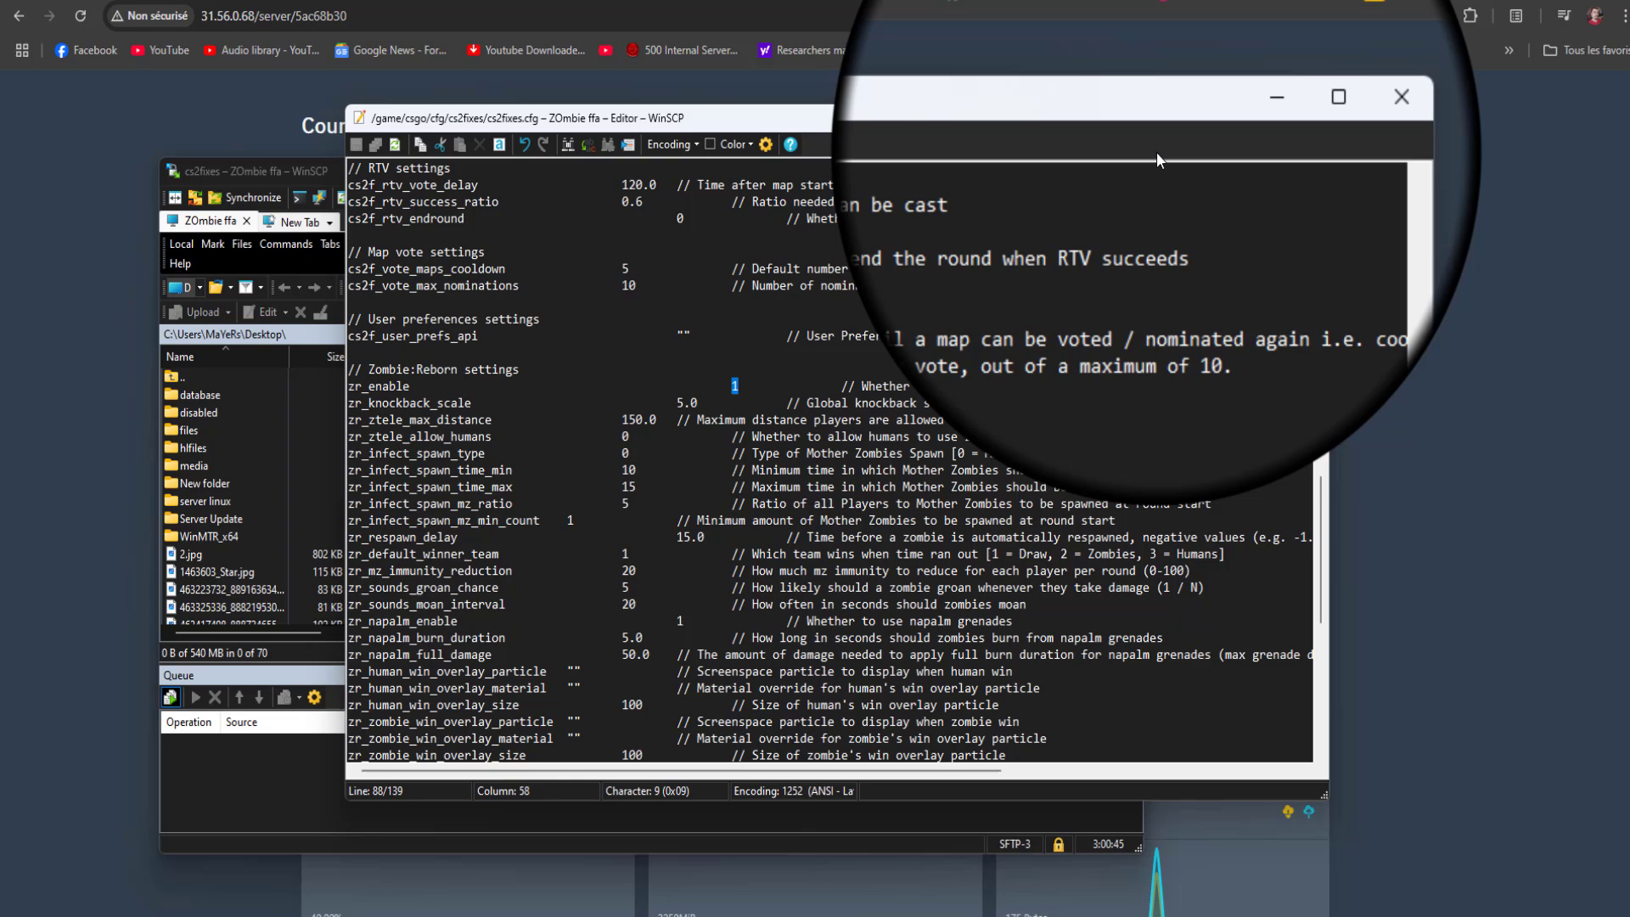
scroll(491, 403, down, 2)
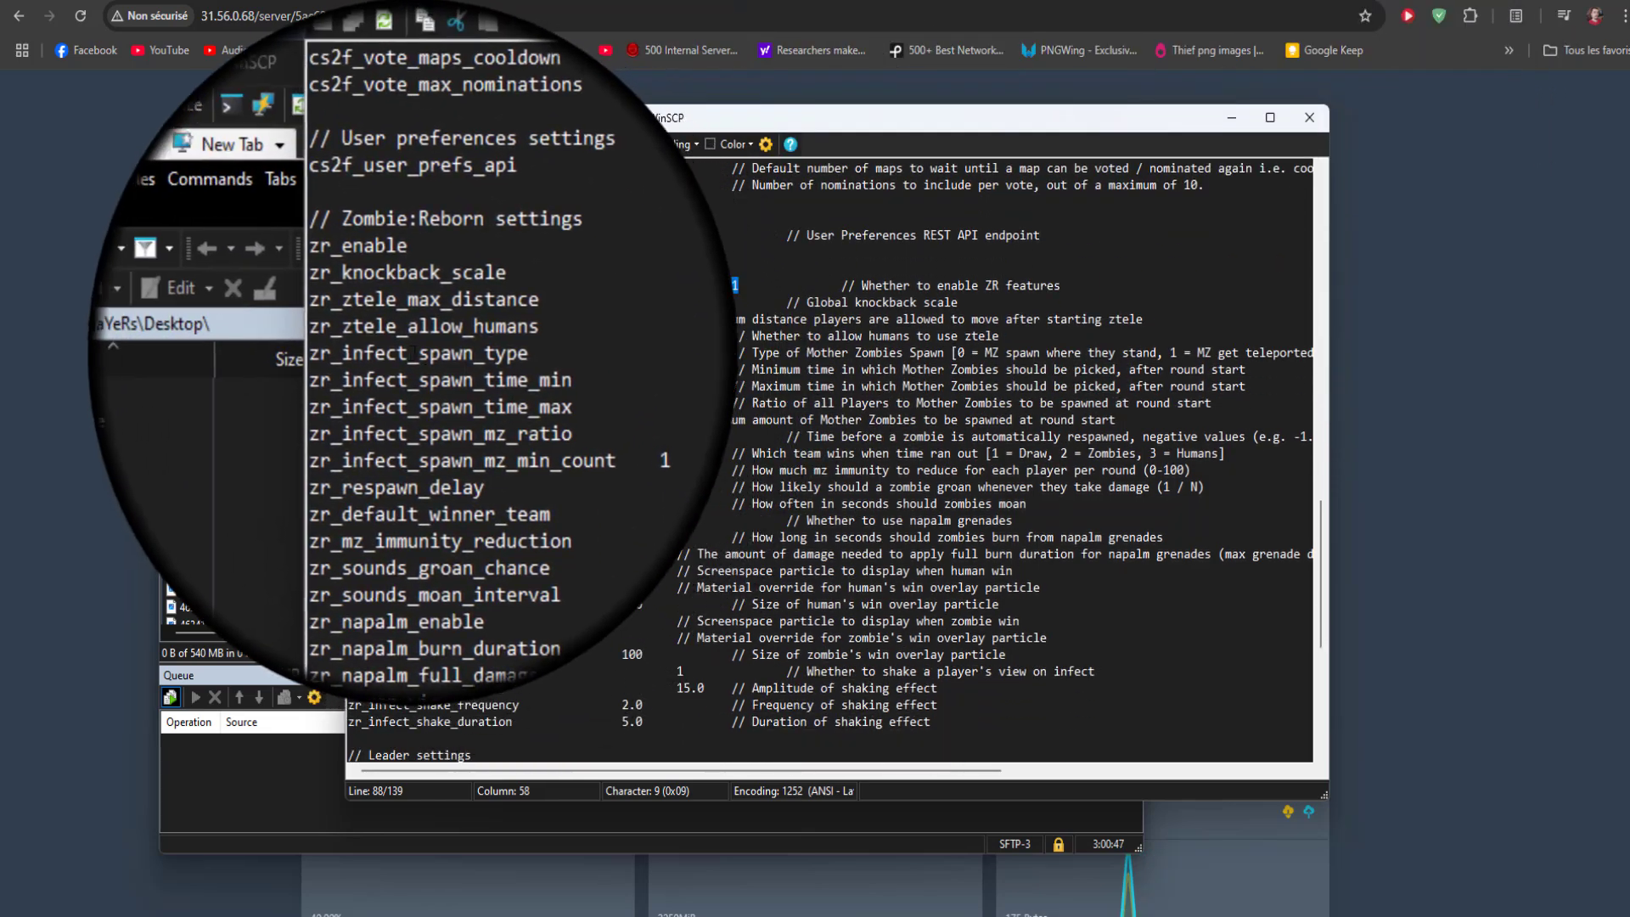
scroll(612, 386, down, 1)
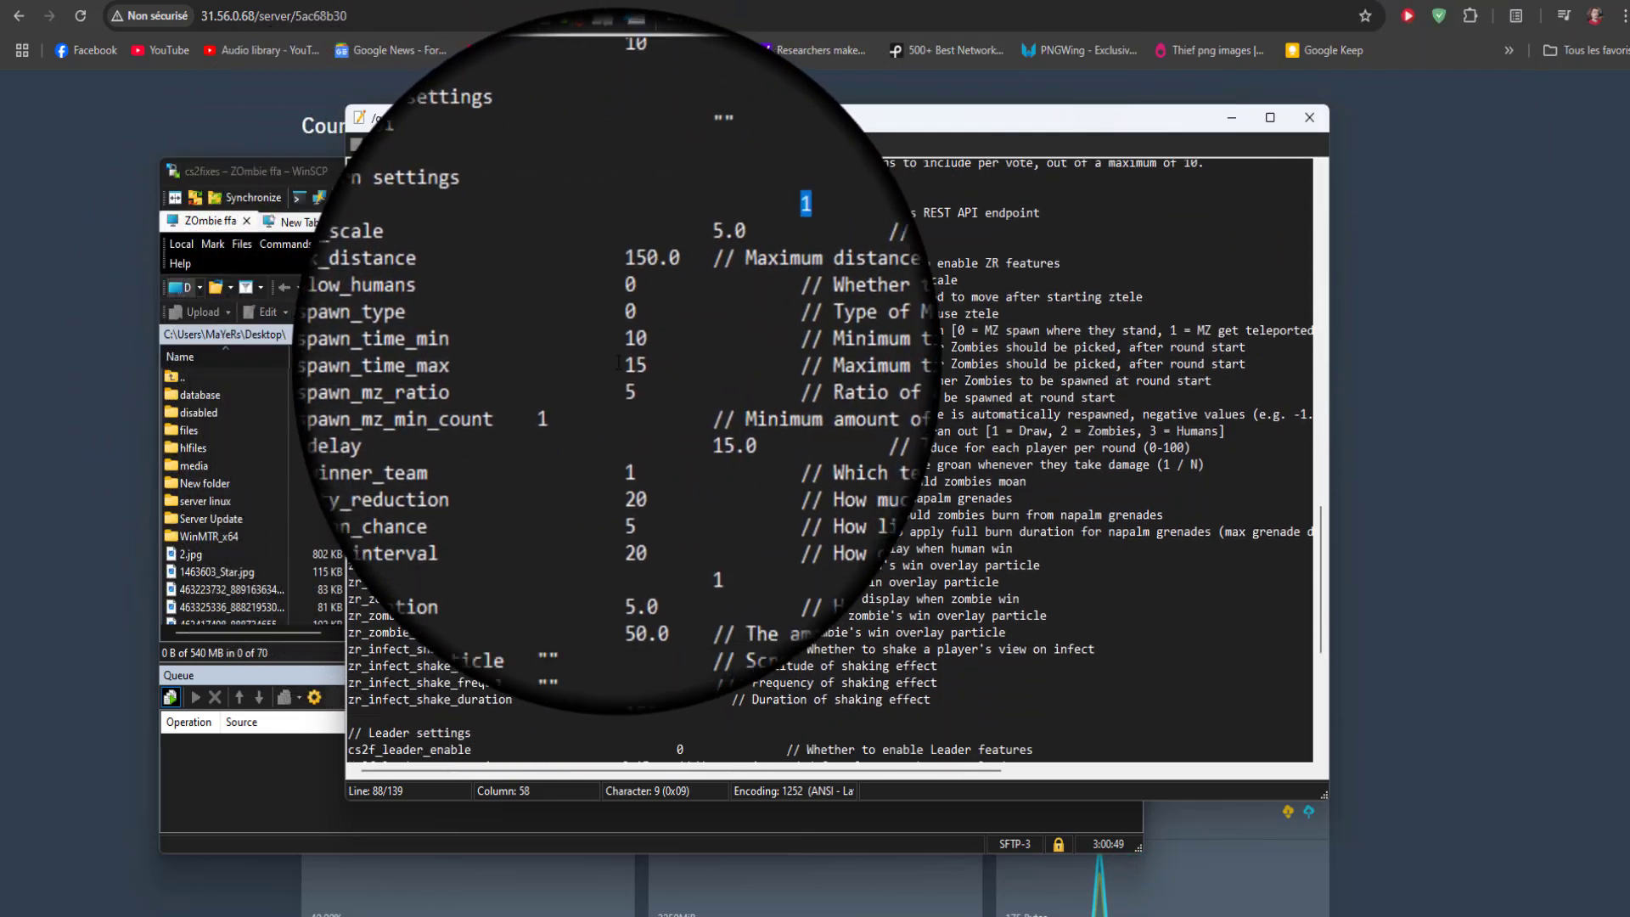
scroll(613, 382, down, 5)
scroll(616, 375, down, 1)
scroll(617, 373, down, 1)
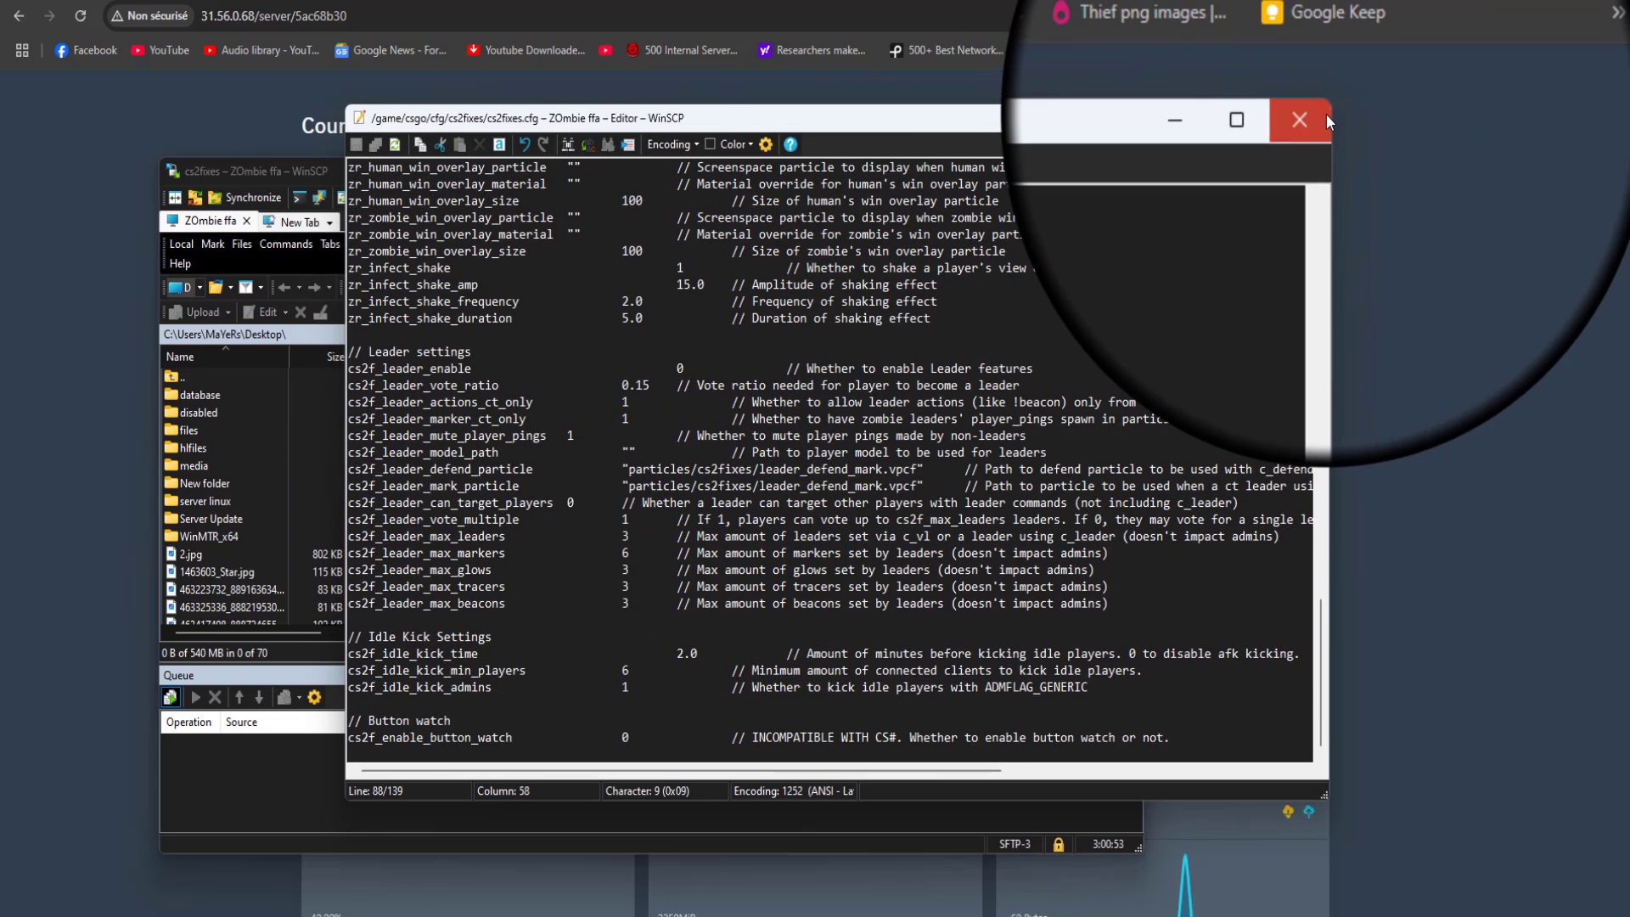
Step: Browse the server's addons/cs2fixes/configs folder and open the local zr example configs folder
click(1309, 117)
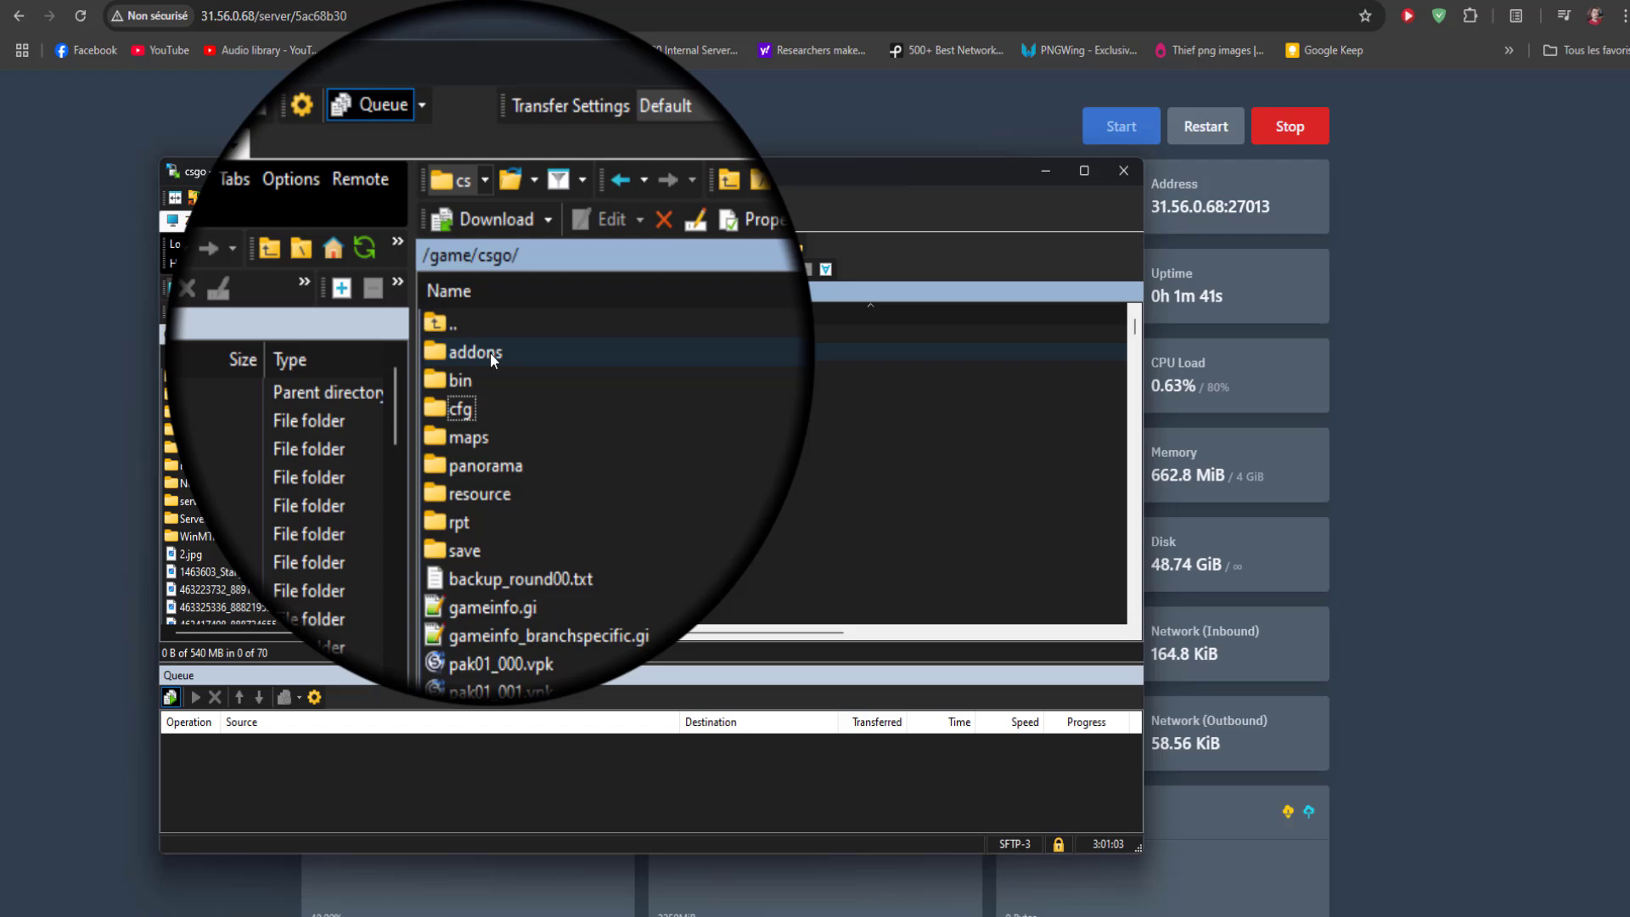
double_click(491, 353)
double_click(491, 353)
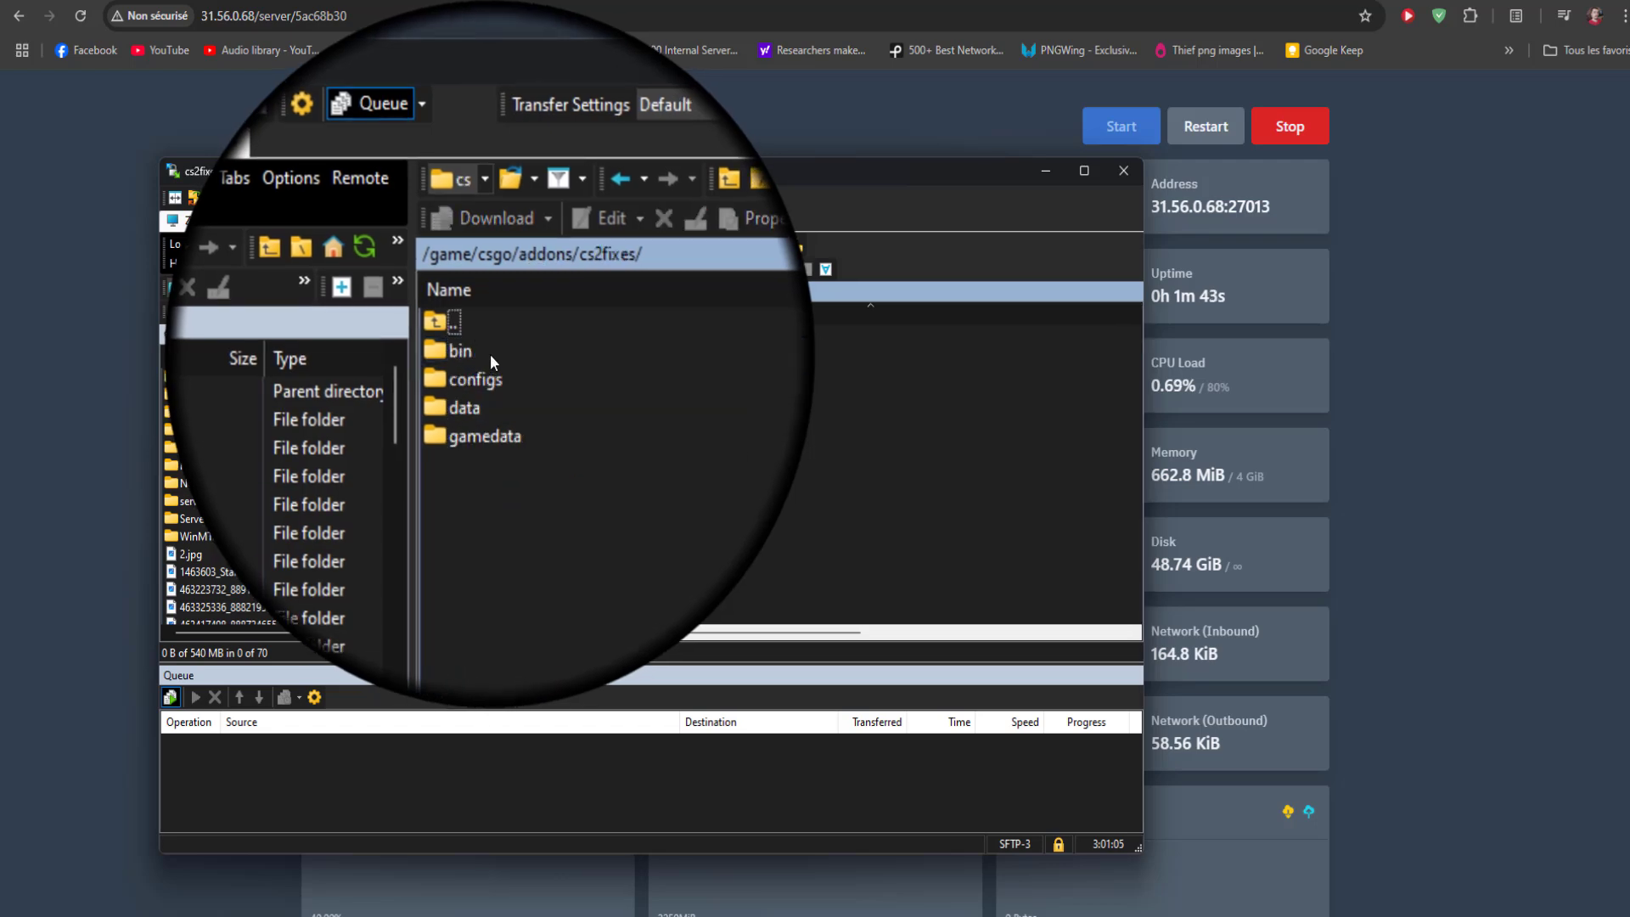
double_click(483, 370)
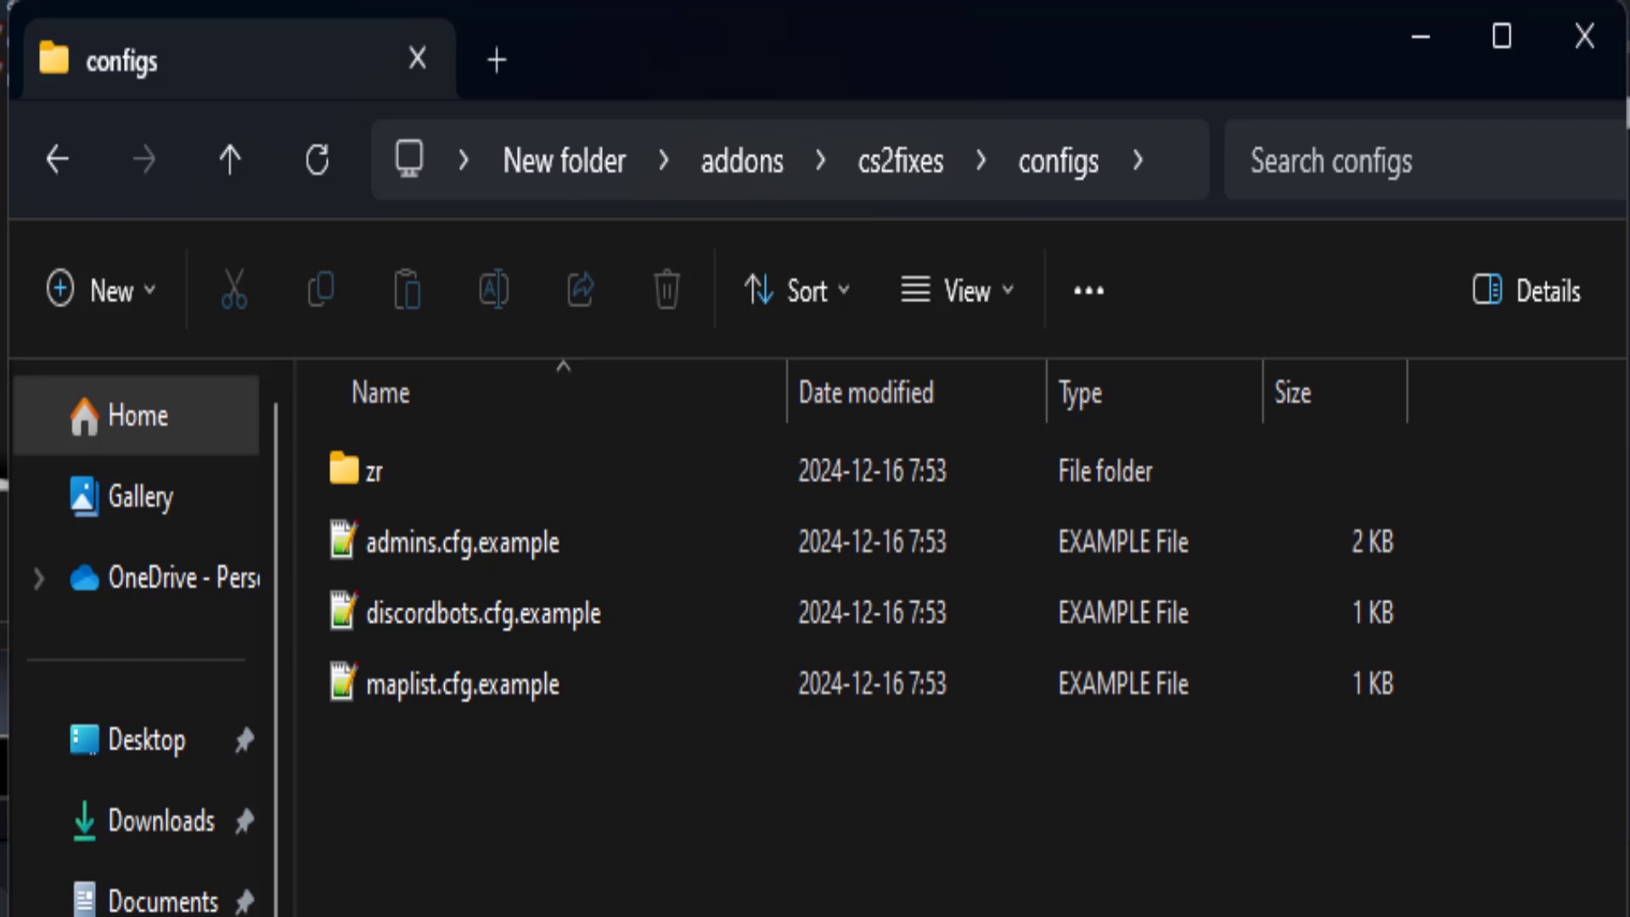
double_click(357, 471)
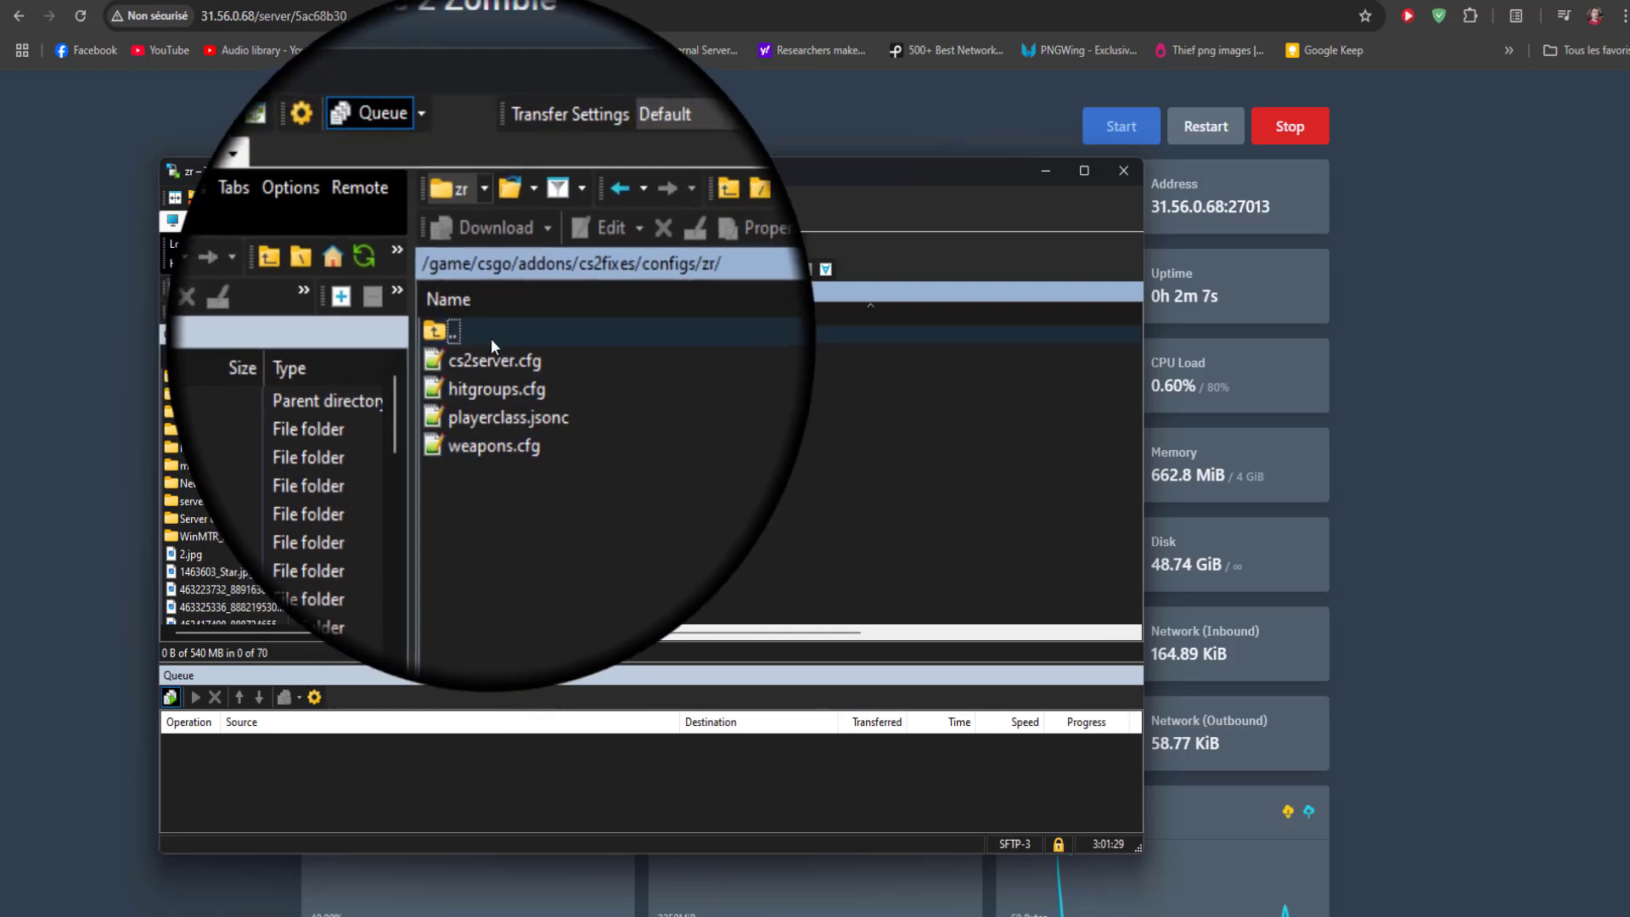
double_click(491, 338)
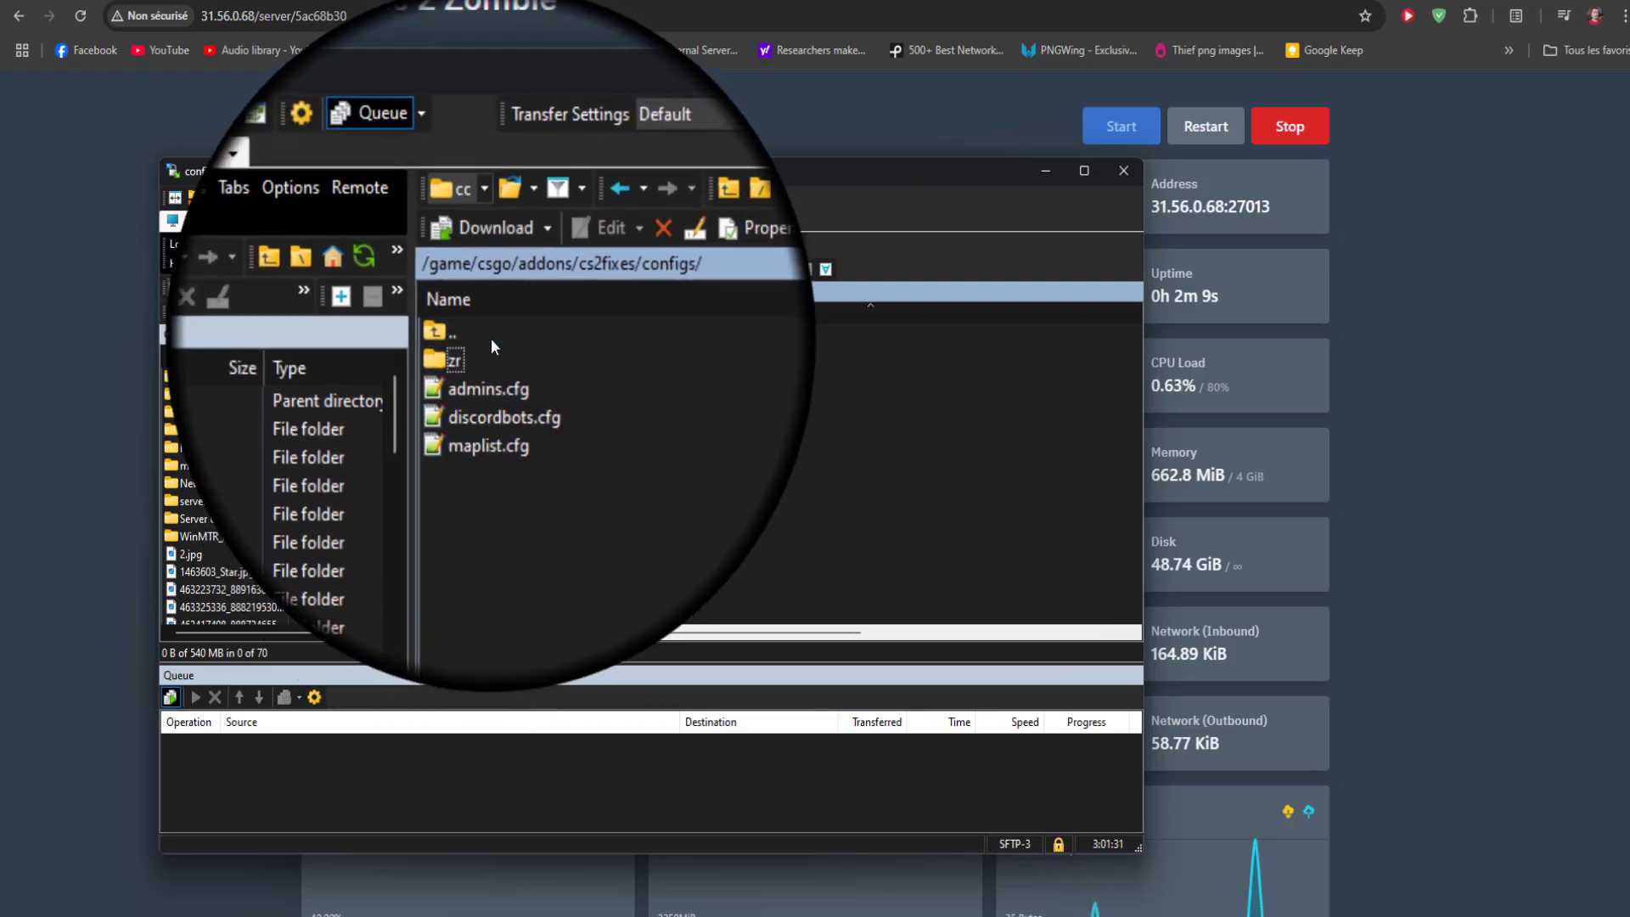
click(490, 337)
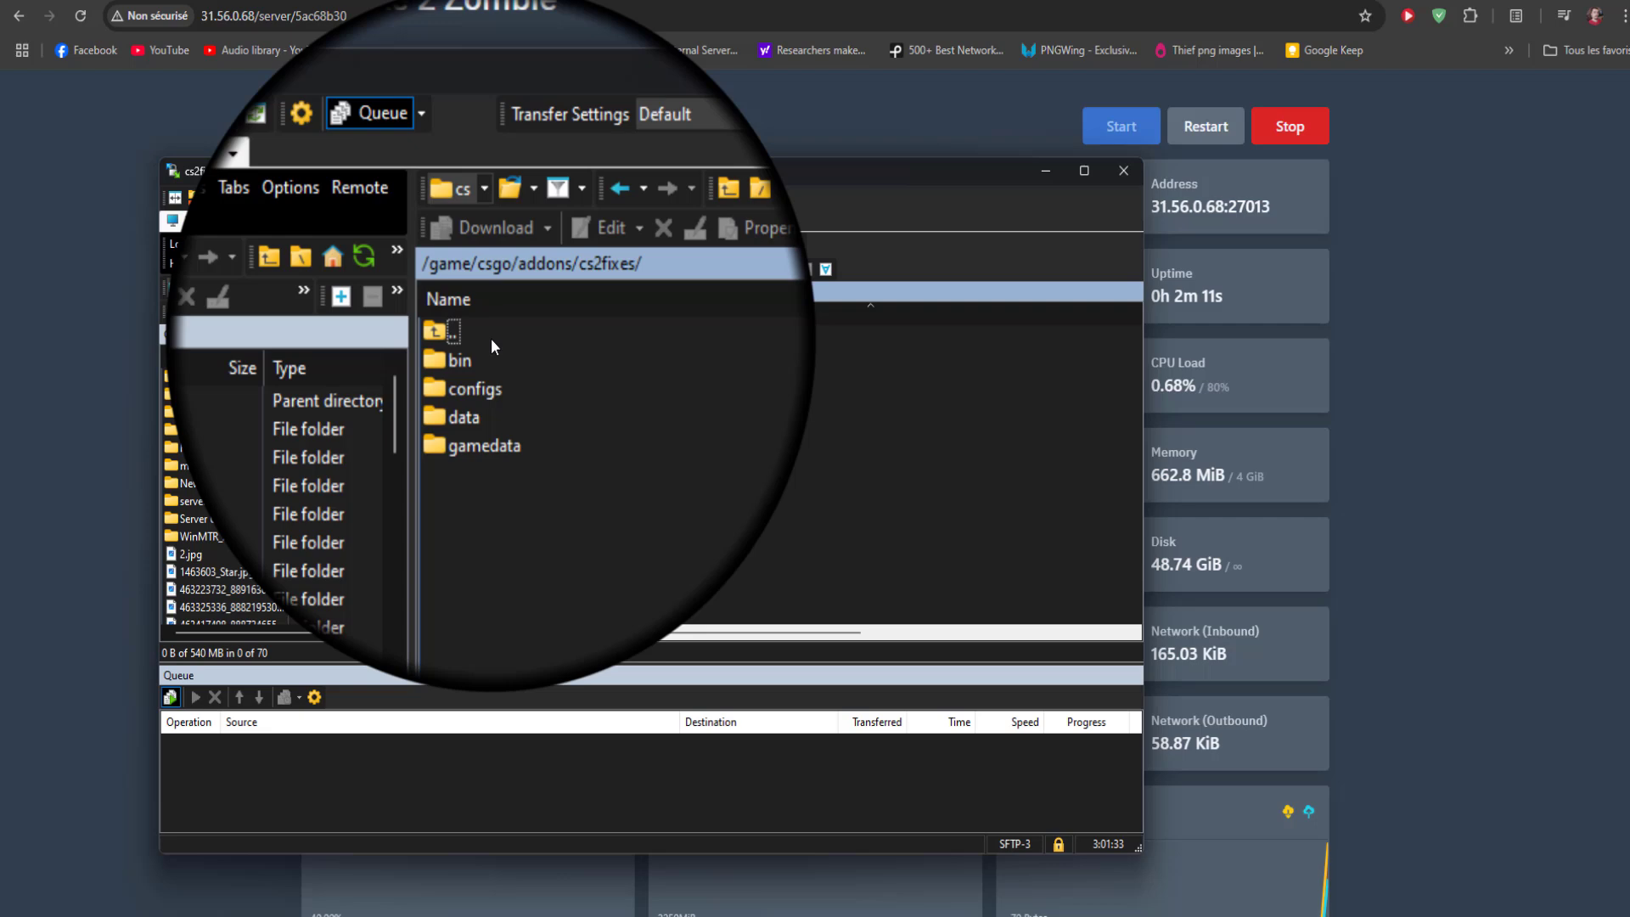
double_click(484, 335)
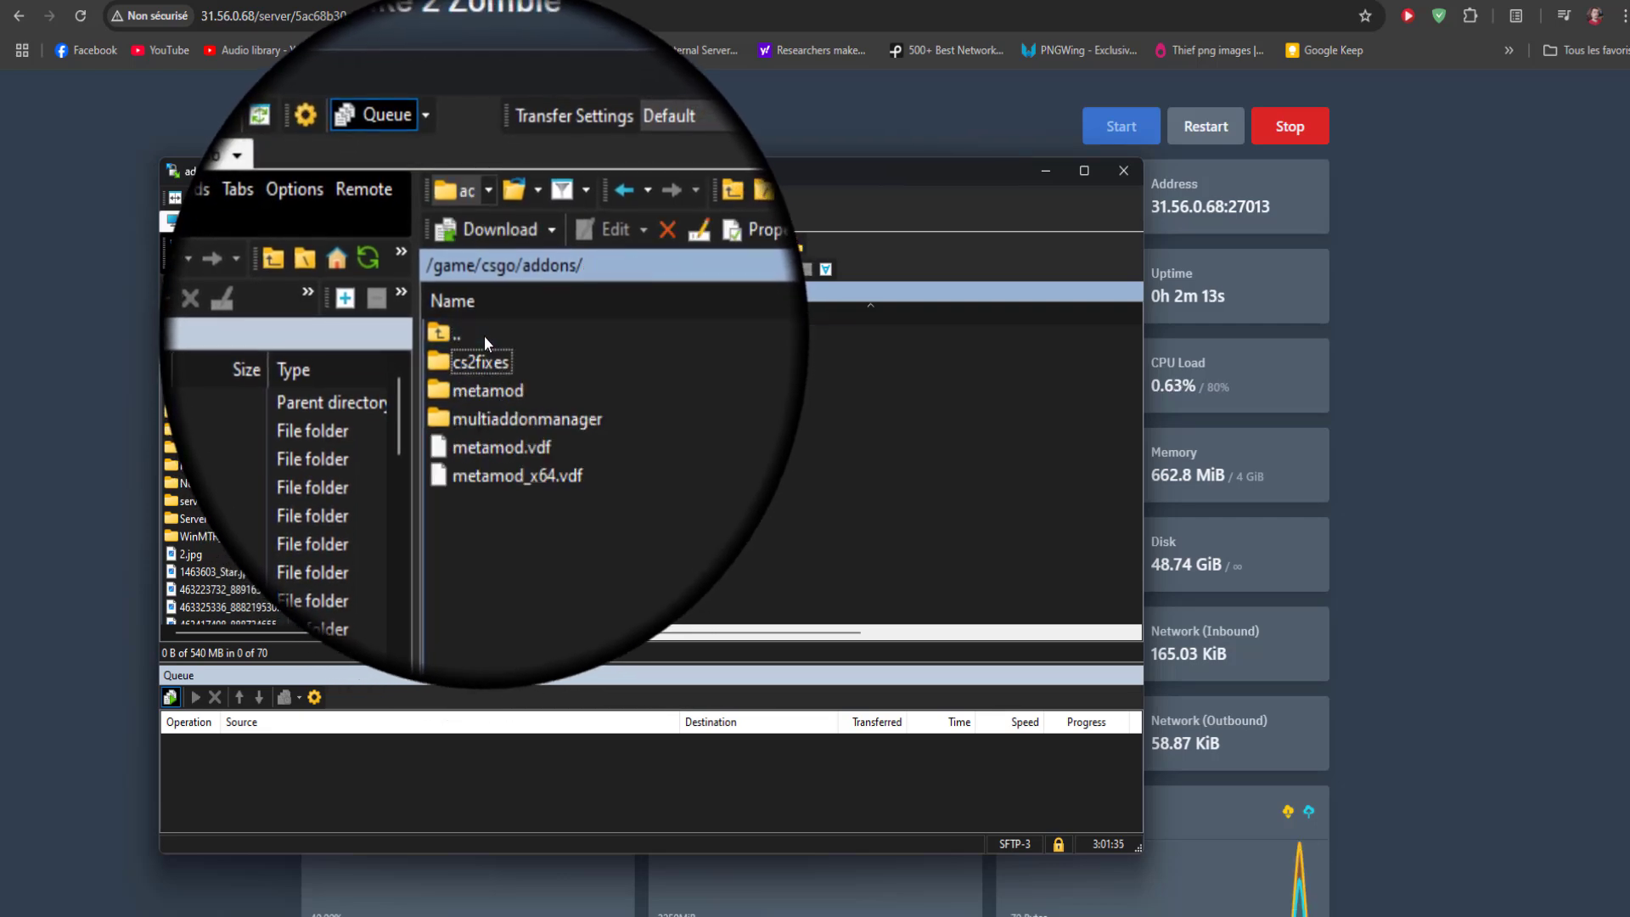
double_click(484, 335)
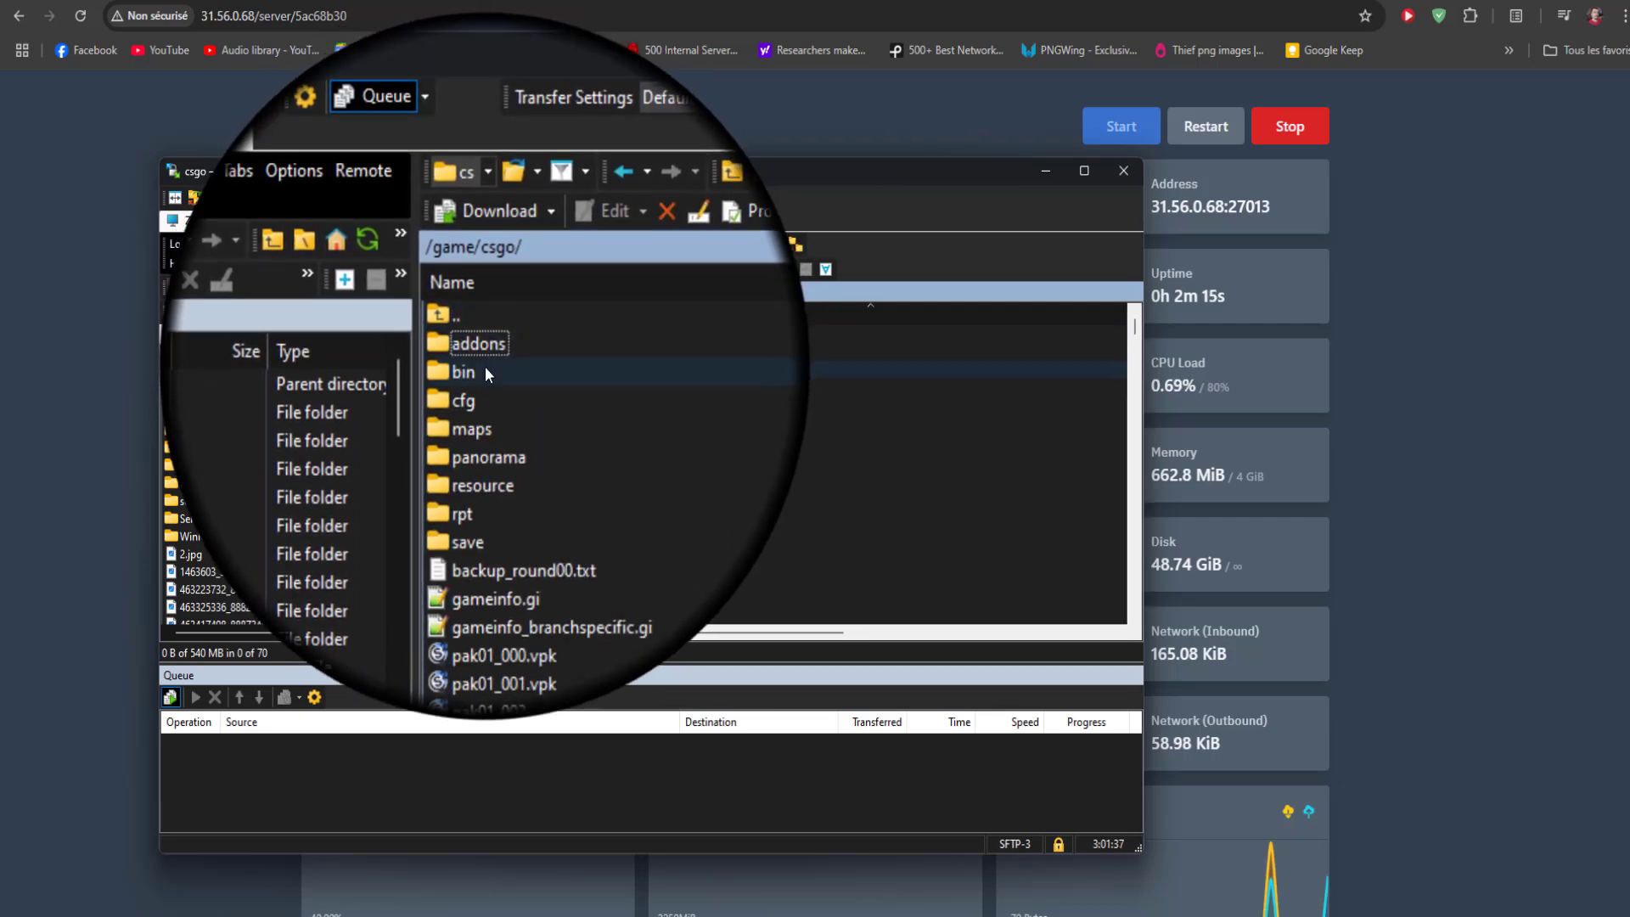
double_click(479, 385)
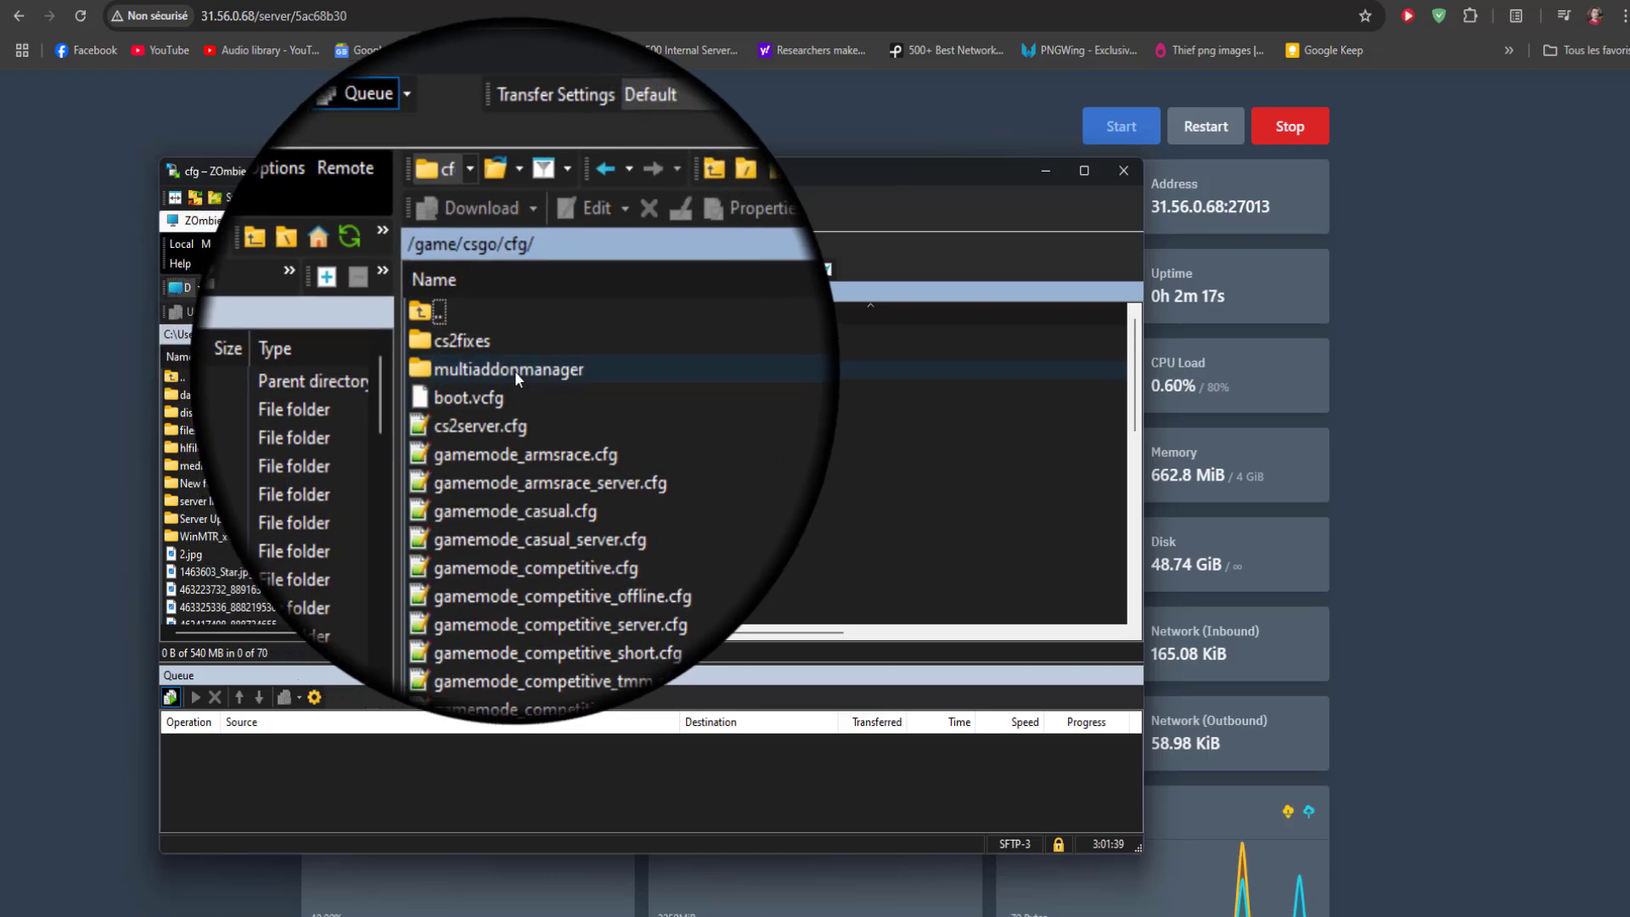
double_click(514, 370)
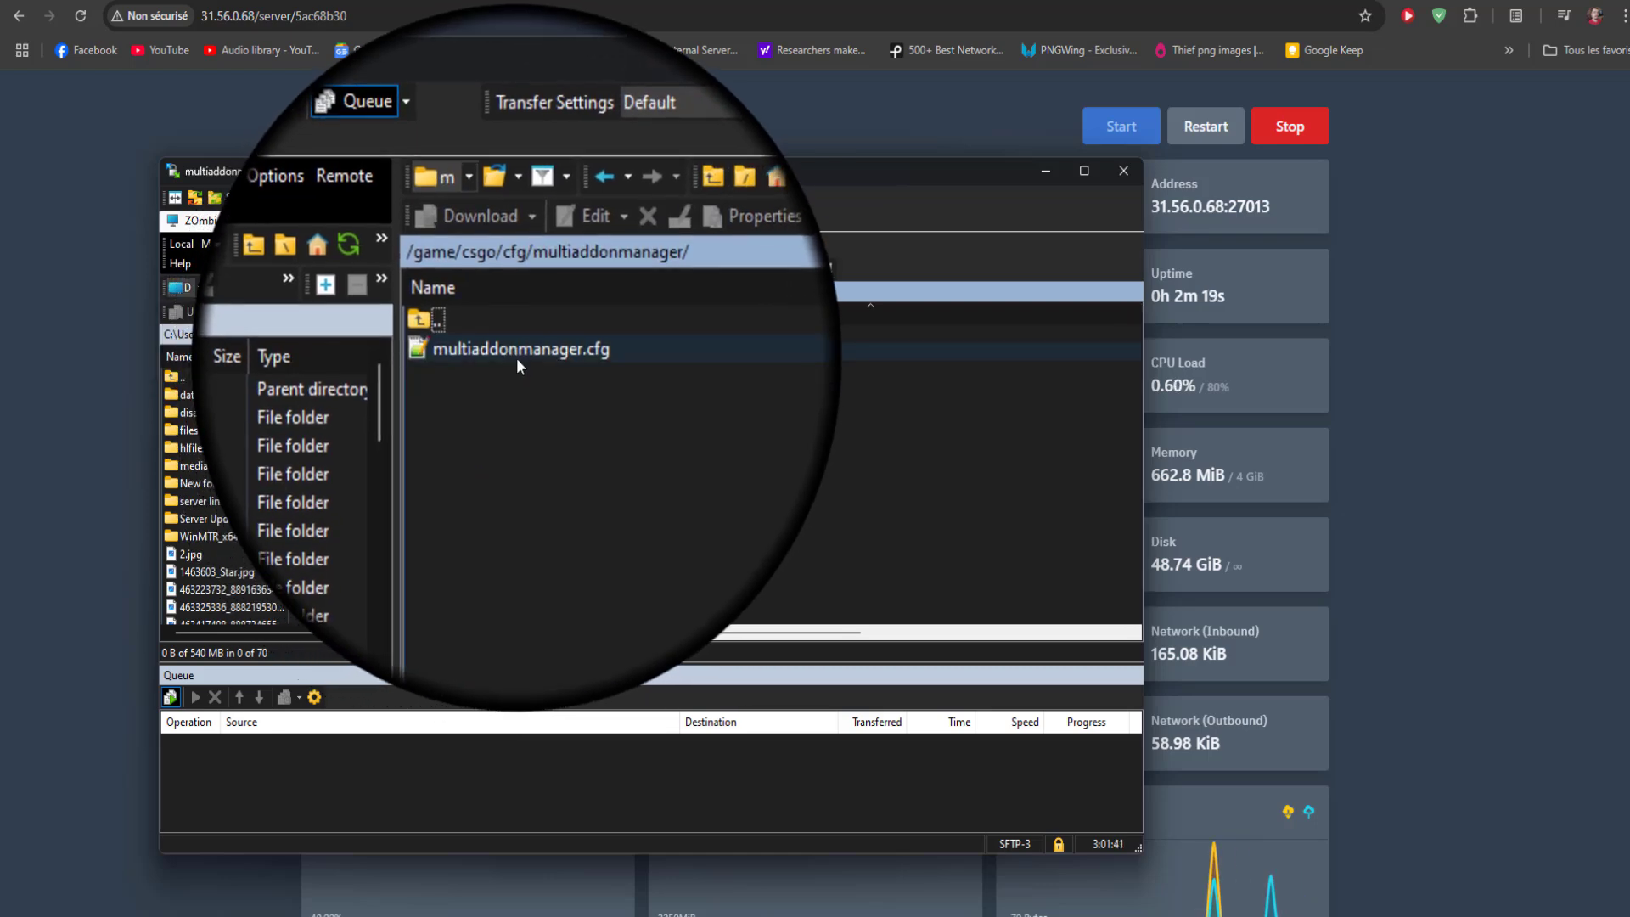
click(516, 355)
double_click(516, 353)
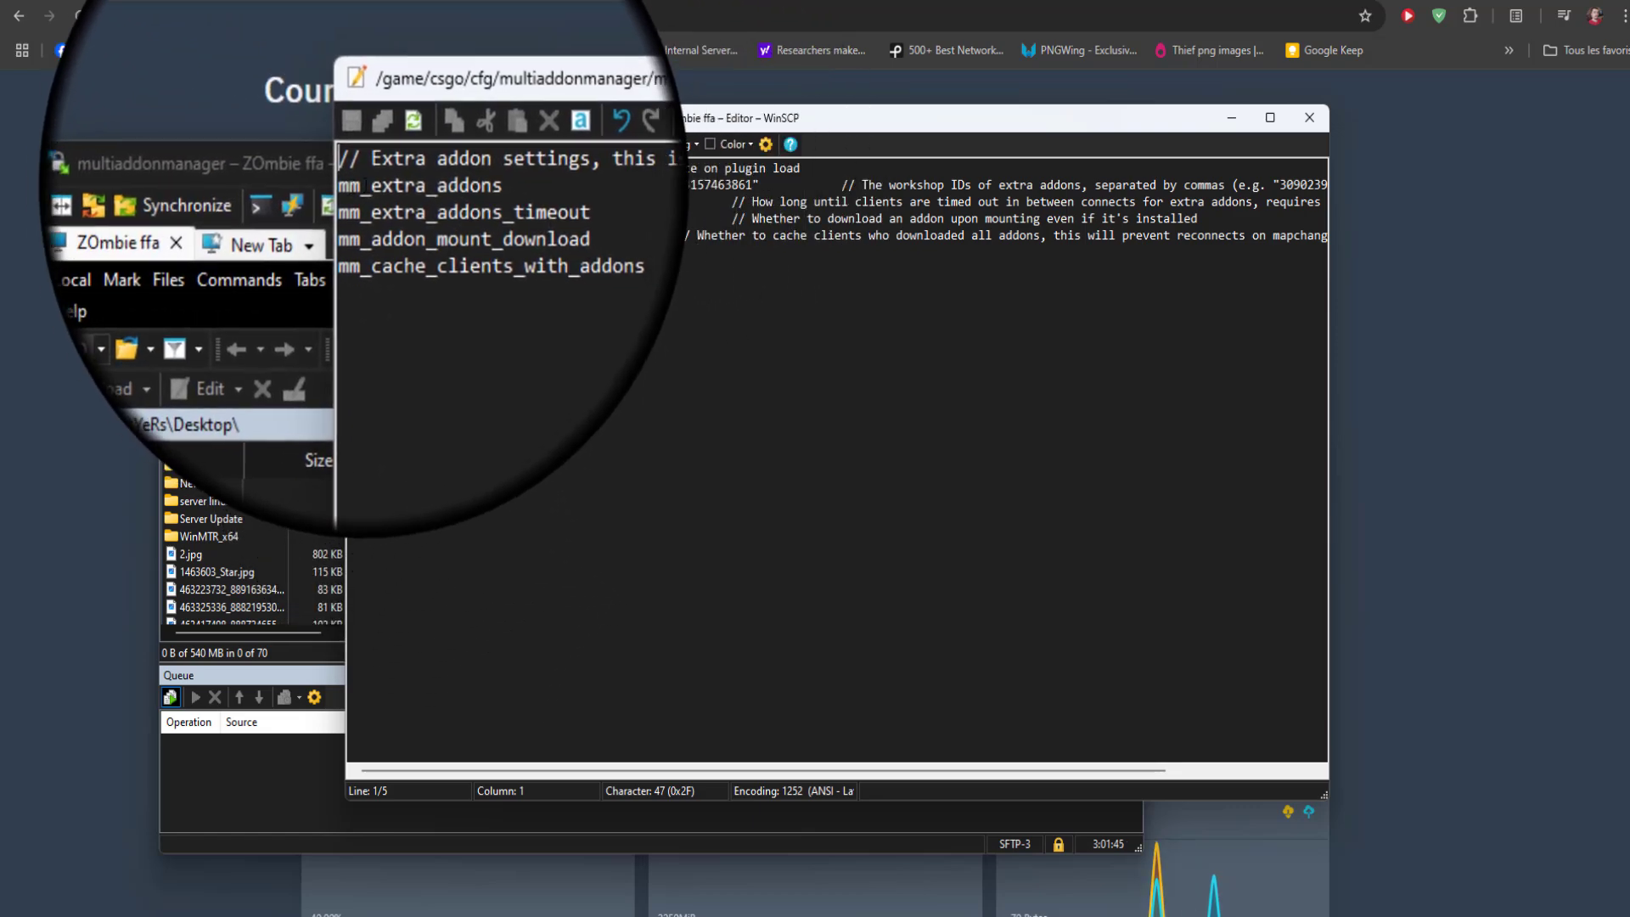
drag(792, 183, 687, 183)
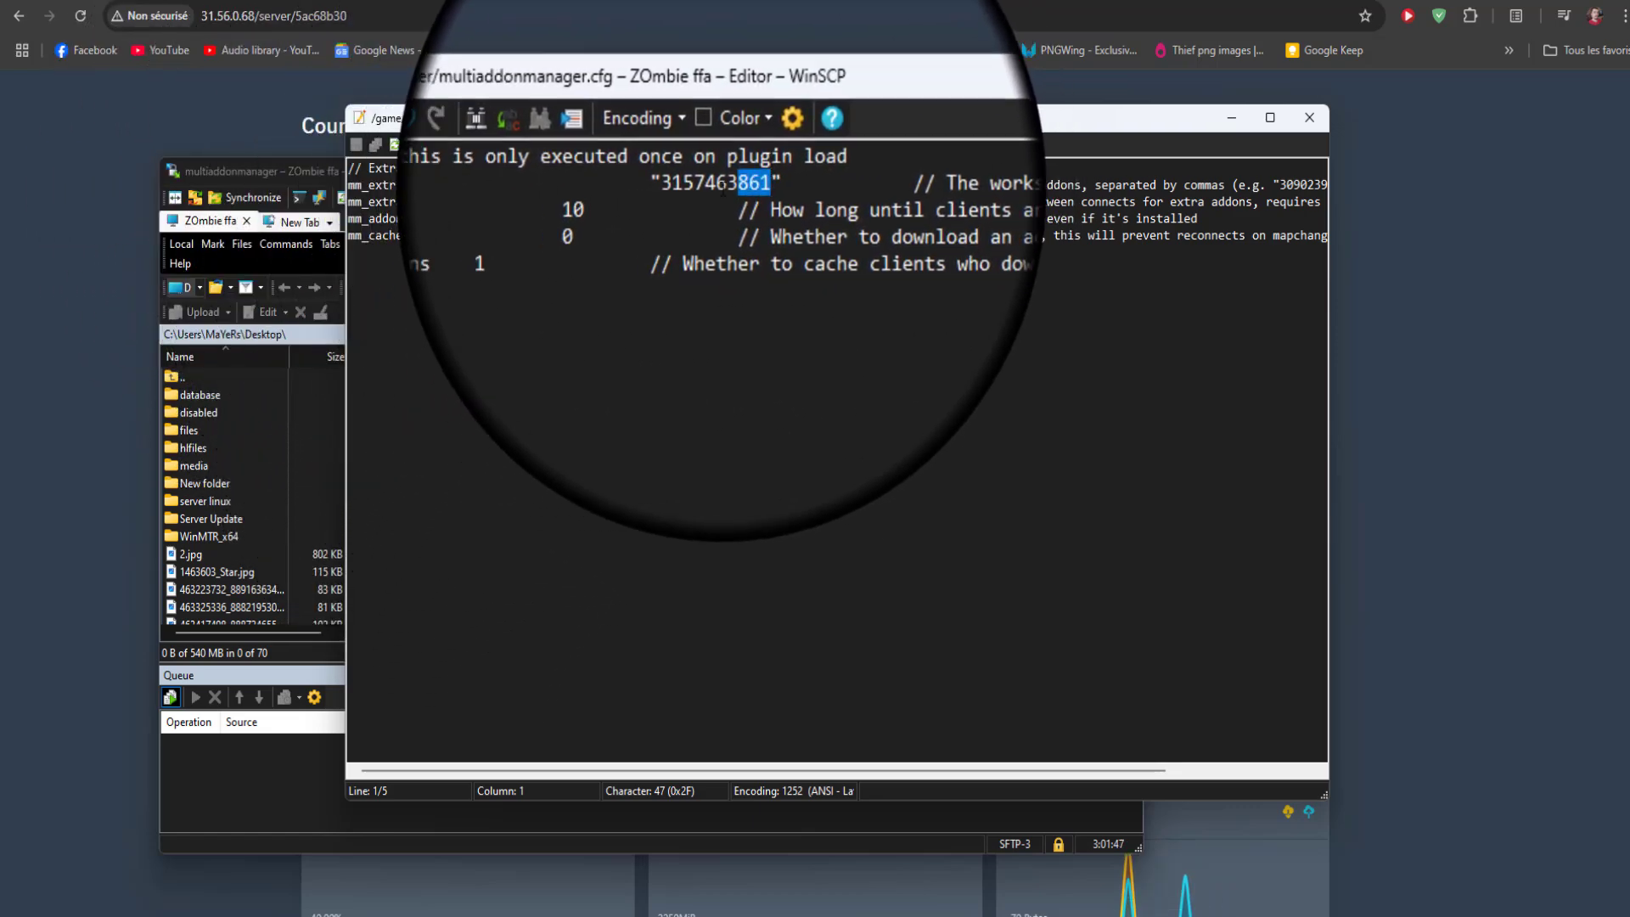